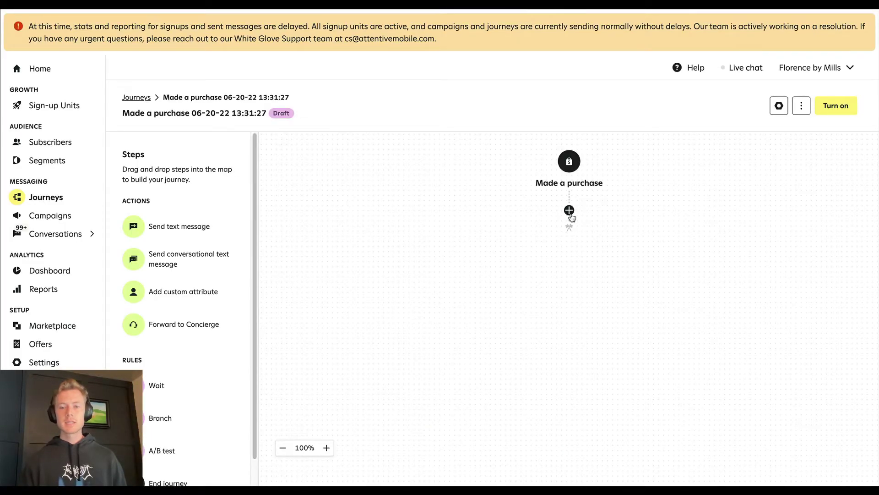
Bring up the step menu below the Made a purchase trigger
left_click(570, 211)
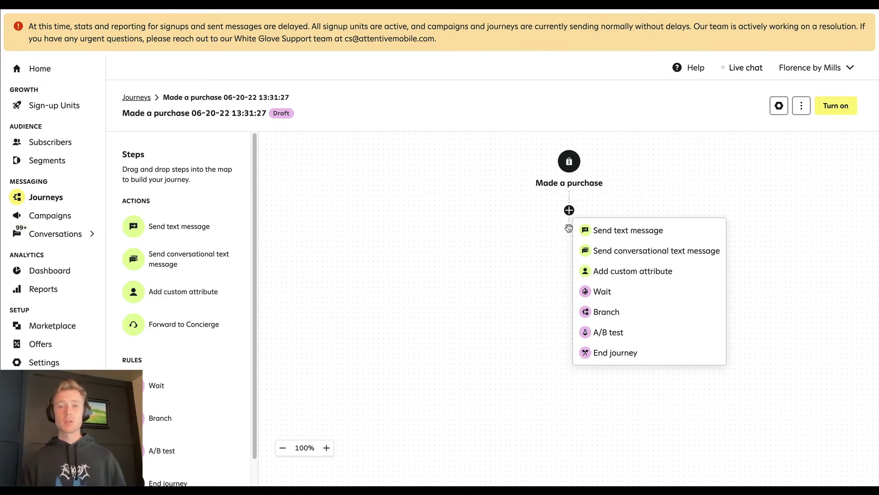
Add a Wait step after the trigger set to 40 Days and save it
left_click(600, 292)
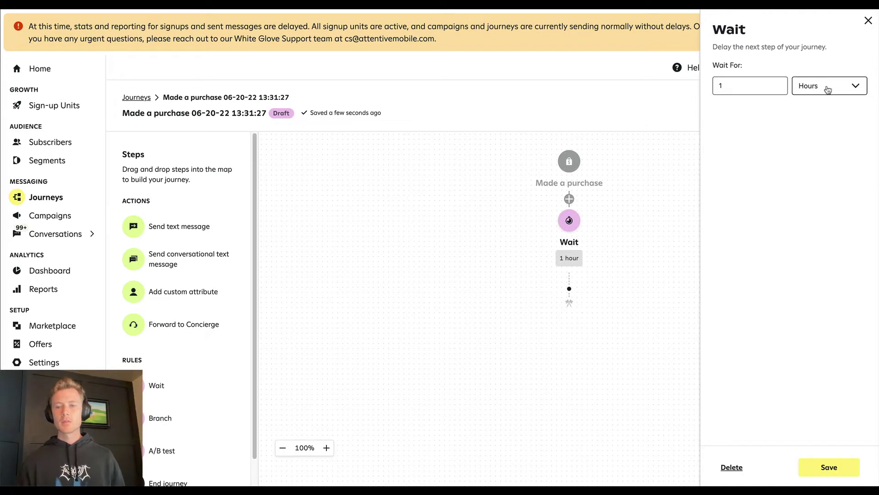
left_click(825, 86)
left_click(807, 147)
double_click(733, 86)
type("40")
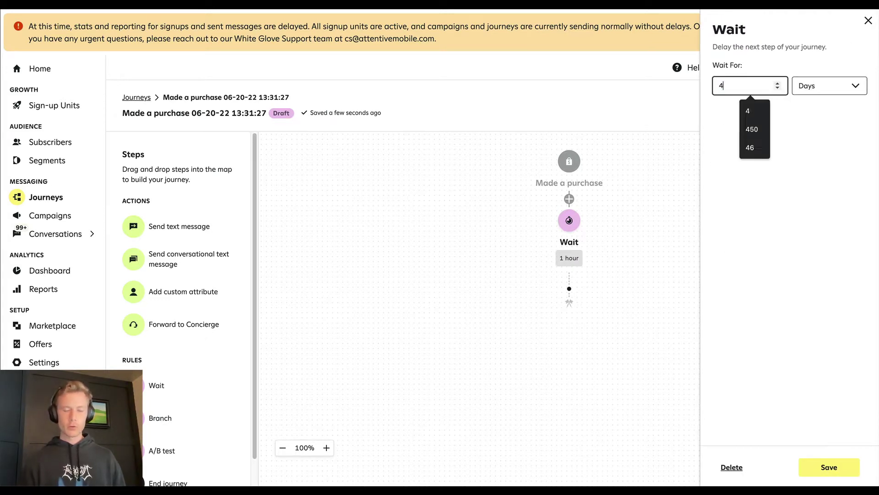
left_click(807, 462)
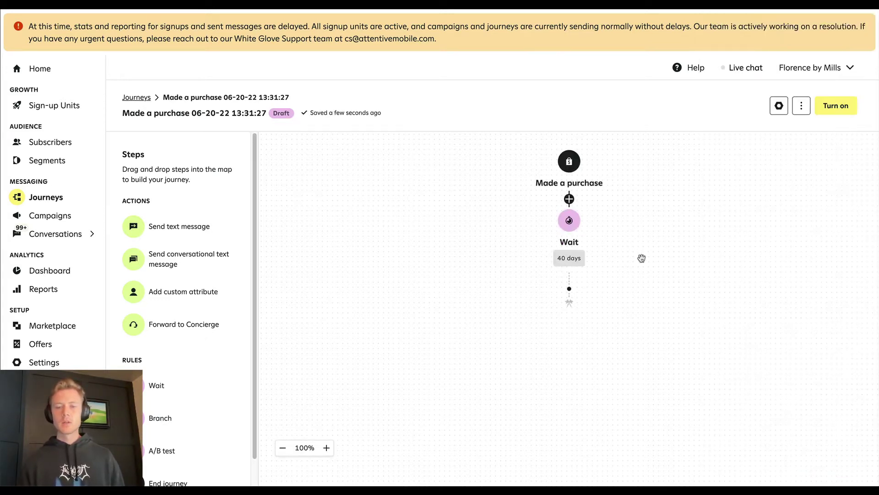
Add a Branch on Has made a purchase (at least once), ending that path with End journey
left_click(511, 271)
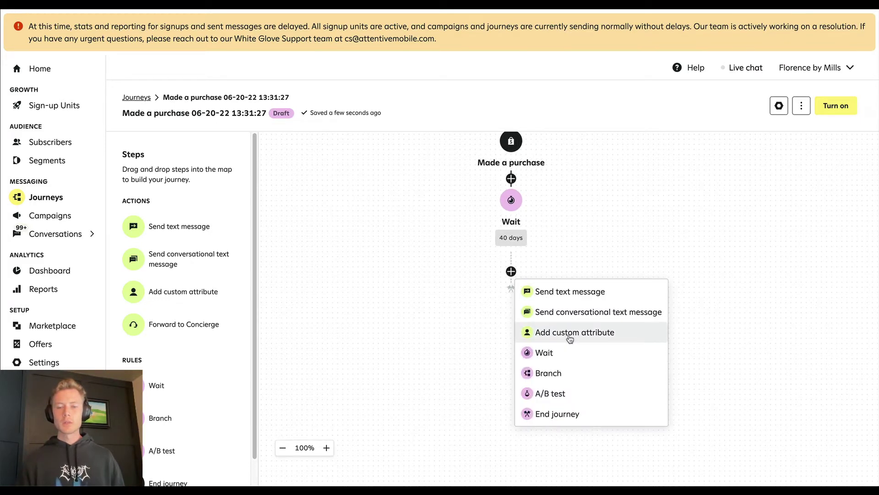
left_click(555, 372)
left_click(771, 84)
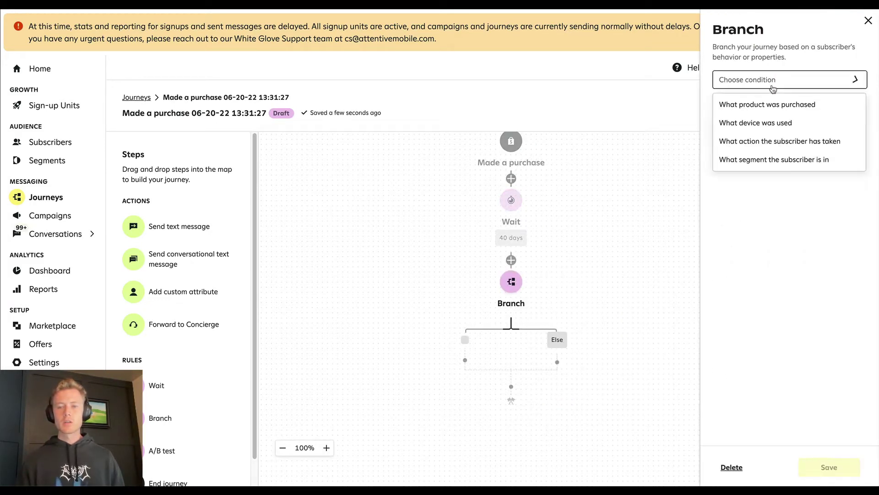
left_click(776, 147)
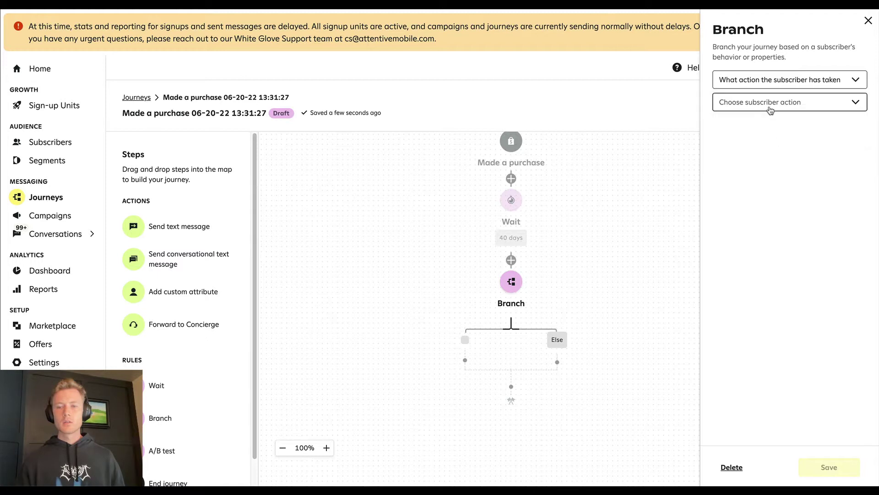
left_click(769, 103)
scroll(768, 174, "down", 1)
left_click(767, 185)
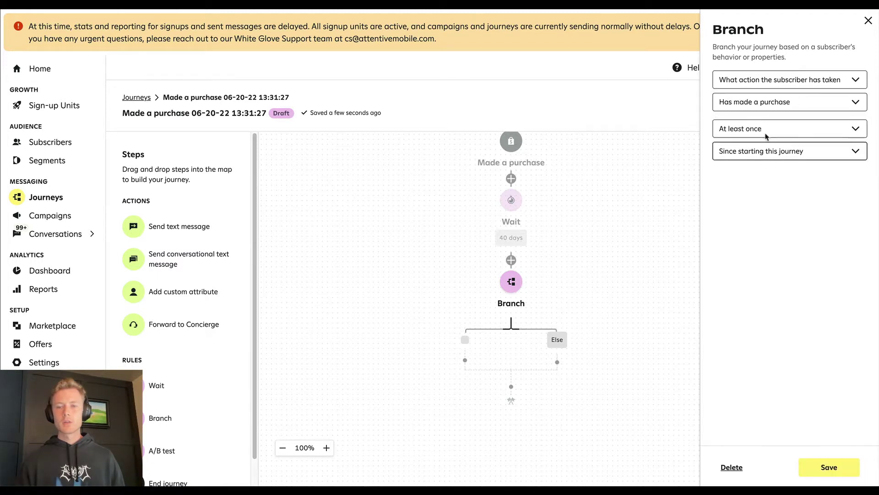
left_click(770, 131)
left_click(754, 213)
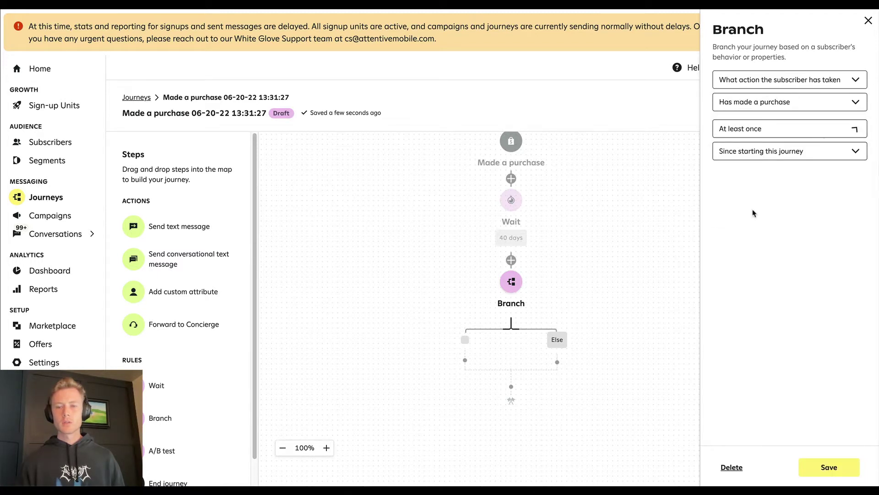
left_click(829, 466)
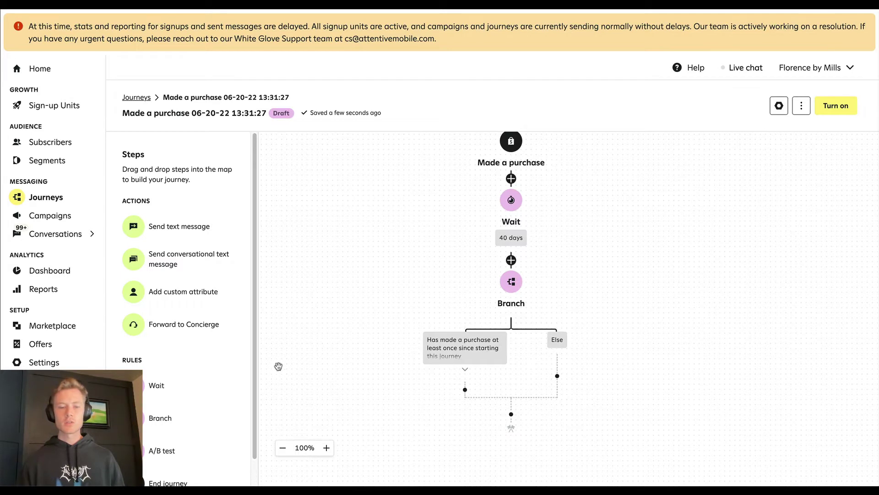
left_click_drag(171, 481, 465, 384)
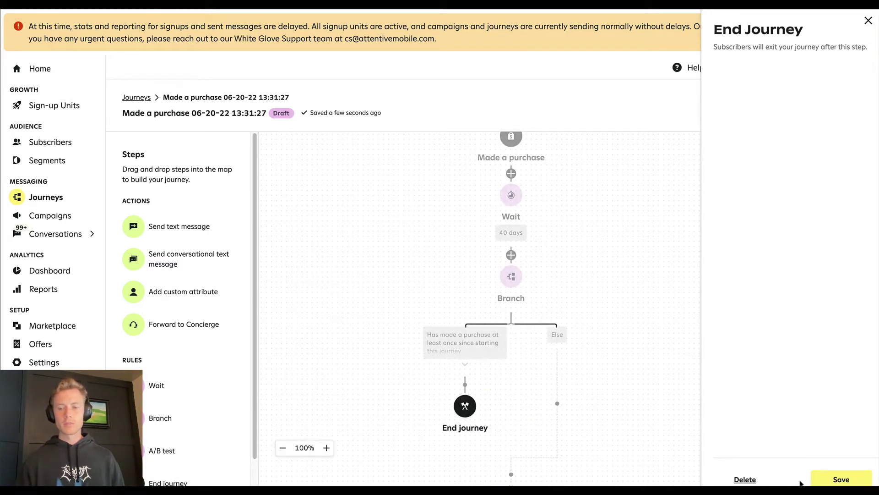
Save the End journey step and add a new Branch under the first branch's Else path
left_click(841, 479)
left_click_drag(674, 329, 528, 264)
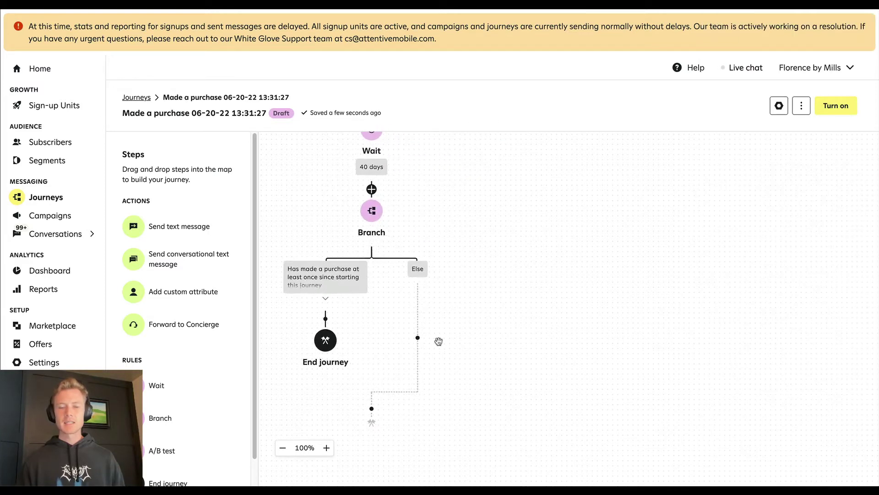
mouse_move(417, 342)
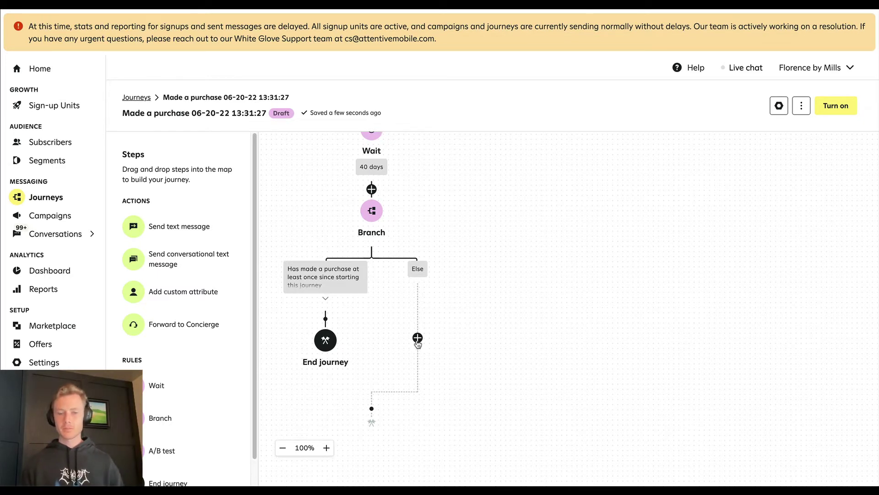
left_click(417, 340)
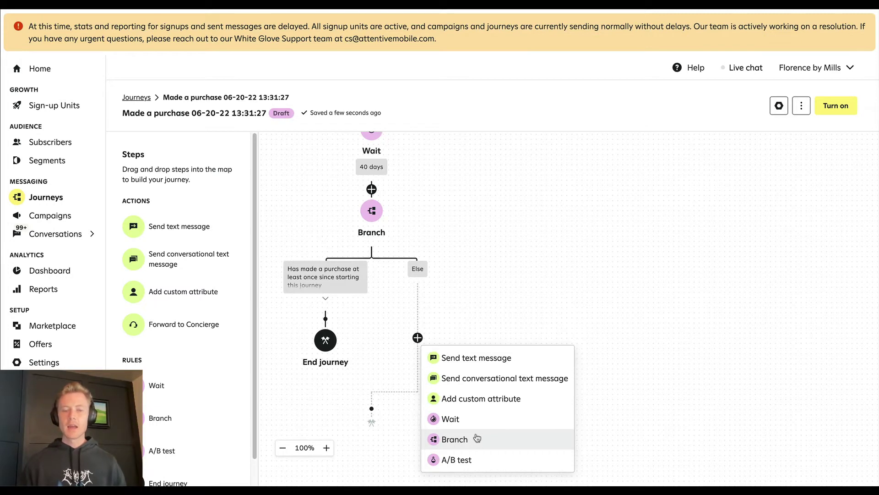
left_click(325, 273)
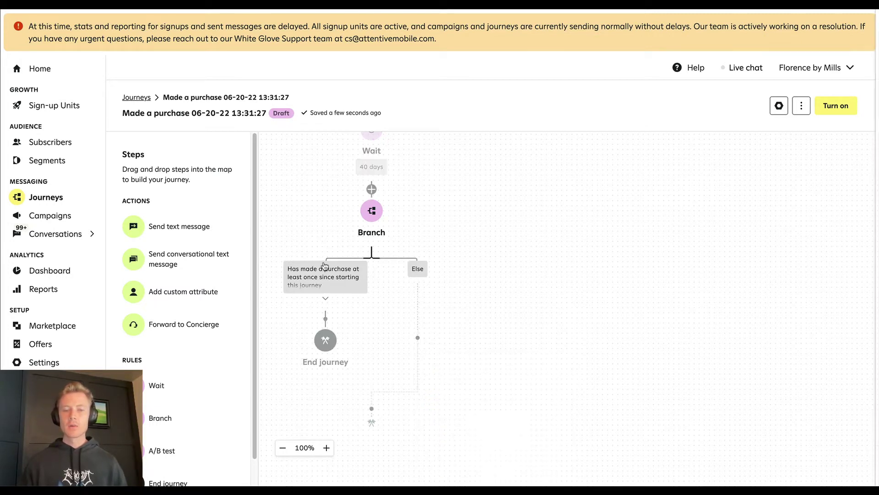
left_click(379, 323)
left_click(418, 337)
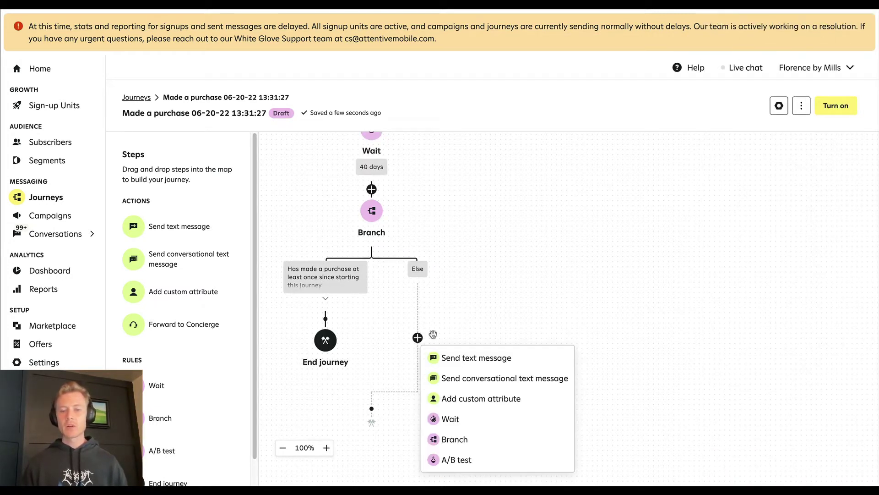
left_click(479, 435)
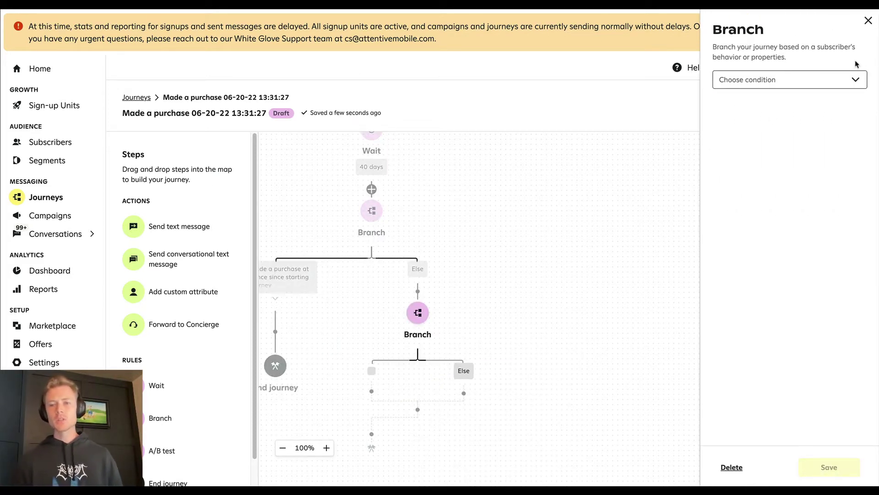
Set the new branch's condition to What segment the subscriber is in and begin a new segment
left_click(854, 79)
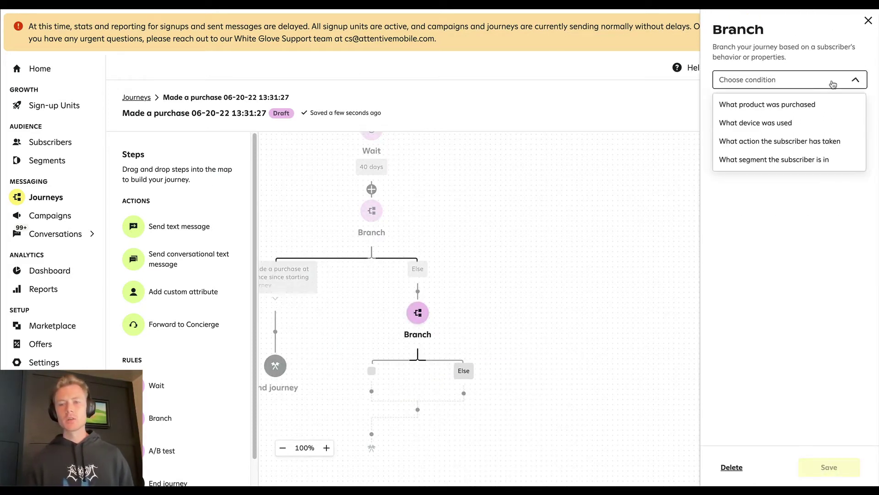
left_click(785, 142)
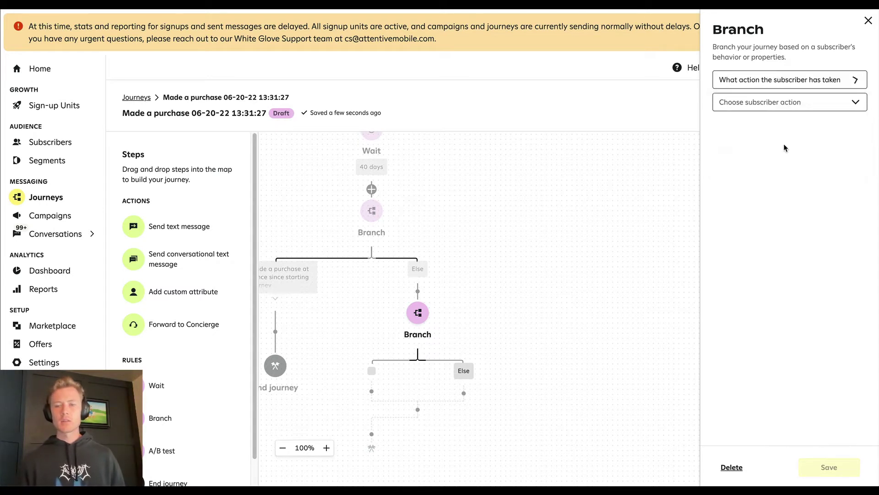
left_click(779, 102)
scroll(761, 172, "down", 1)
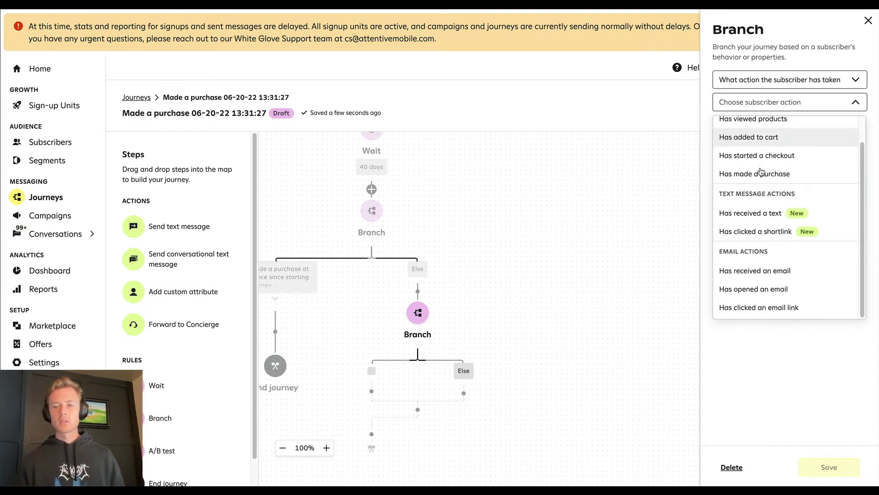
left_click(785, 81)
left_click(772, 160)
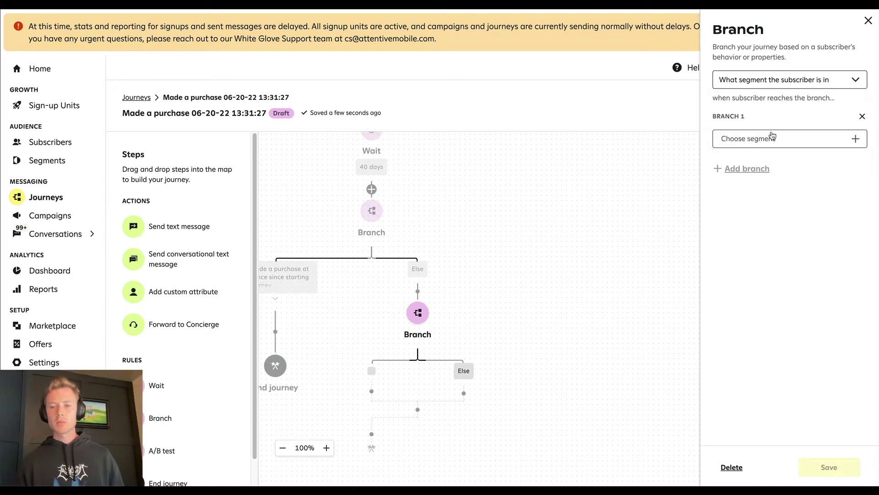
left_click(770, 138)
left_click(440, 178)
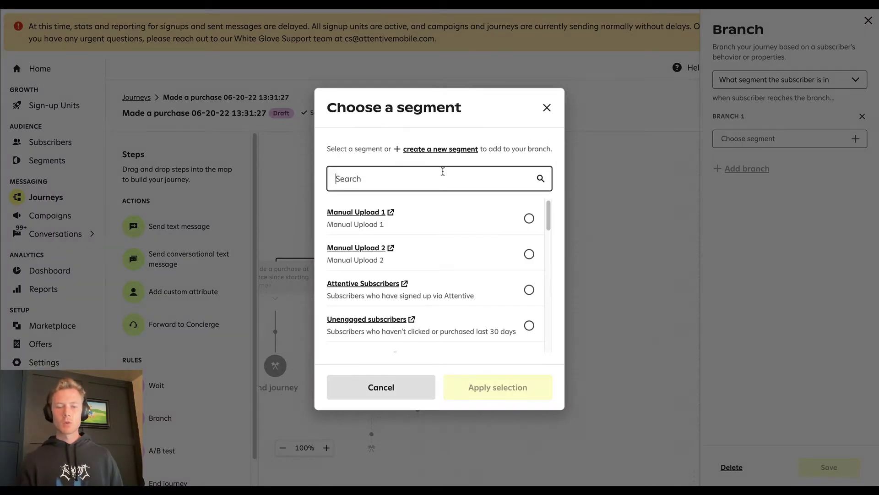
type("sub")
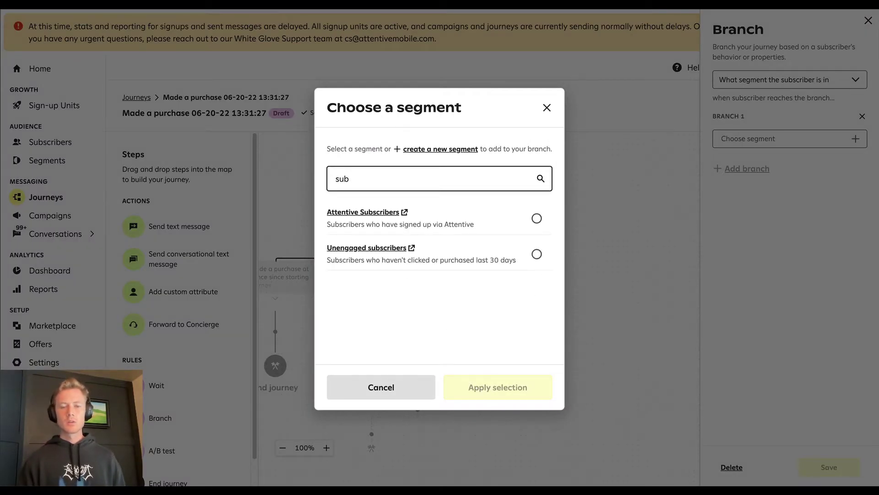
key("BackSpace")
key("BackSpace")
key("BackSpace")
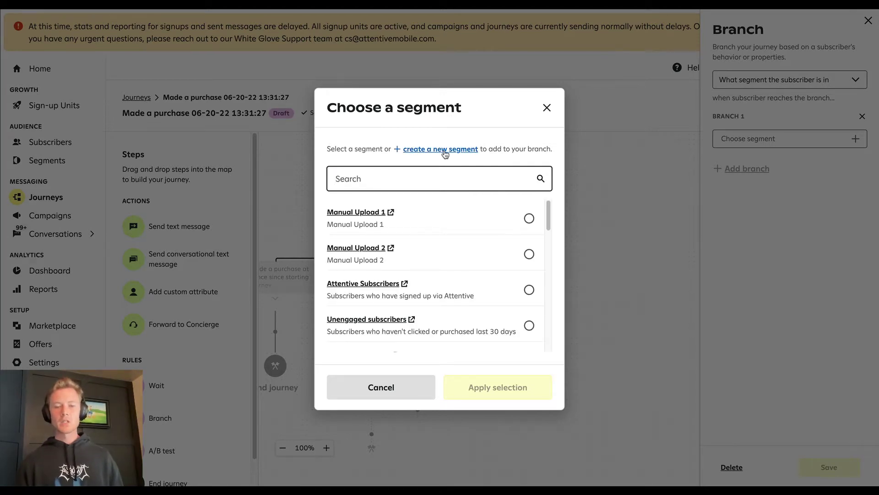
left_click(444, 150)
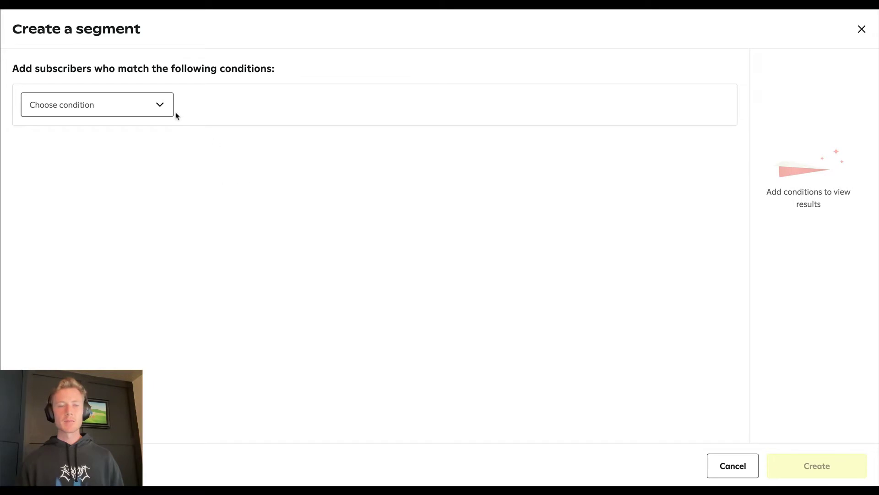
Define the segment by subscriber characteristic Tag is Active Subscriber
left_click(140, 107)
left_click(107, 154)
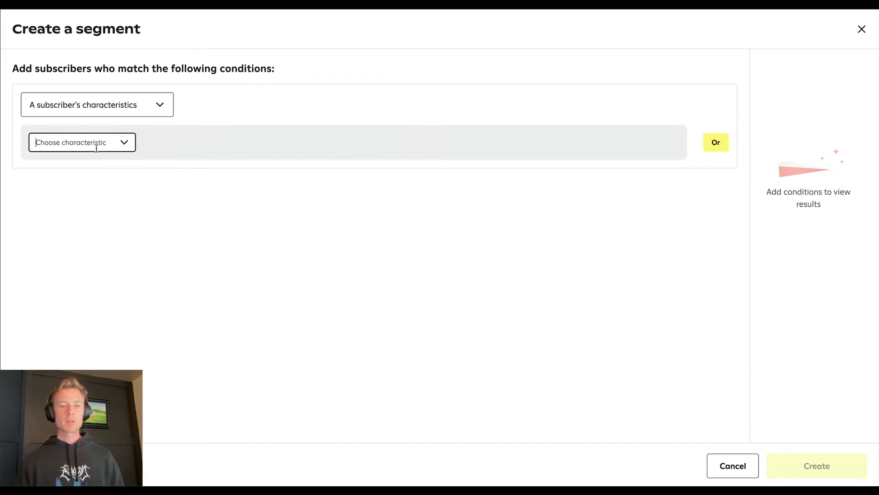
type("tag")
left_click(58, 293)
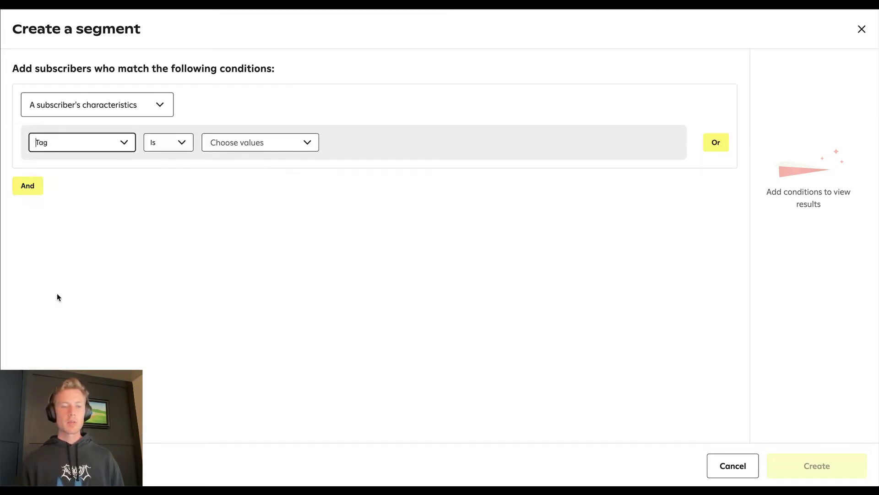
left_click(249, 143)
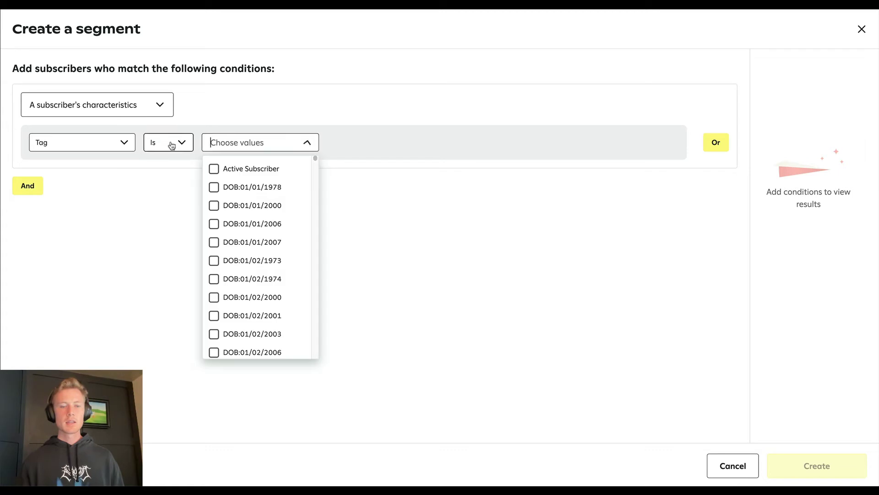
left_click(214, 168)
left_click(166, 231)
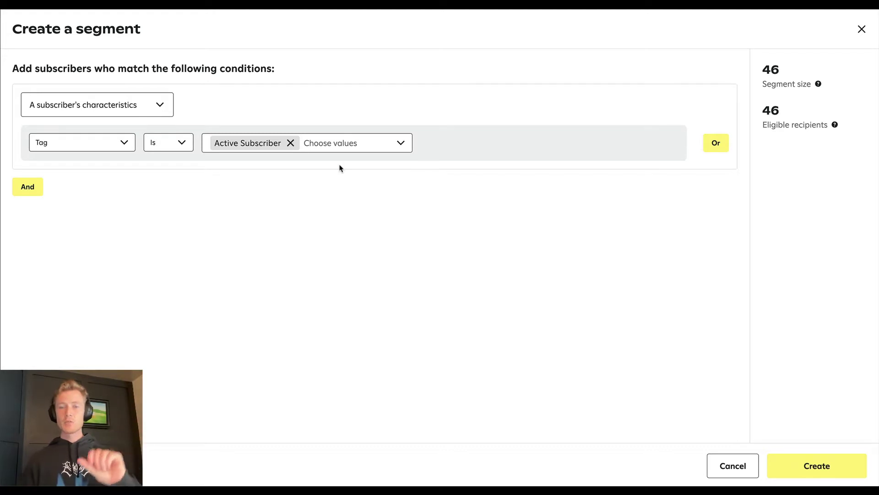
Name the segment Active Recharge Customers and save it
left_click(817, 465)
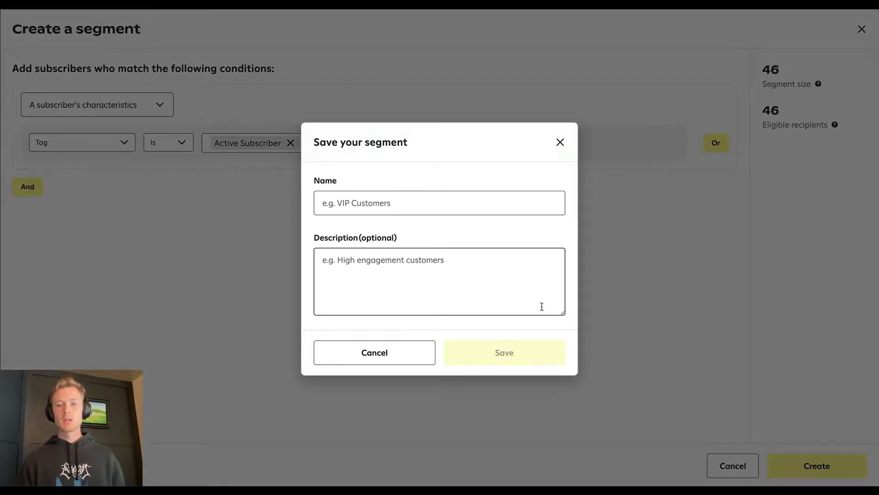
left_click(431, 198)
type("Actibe")
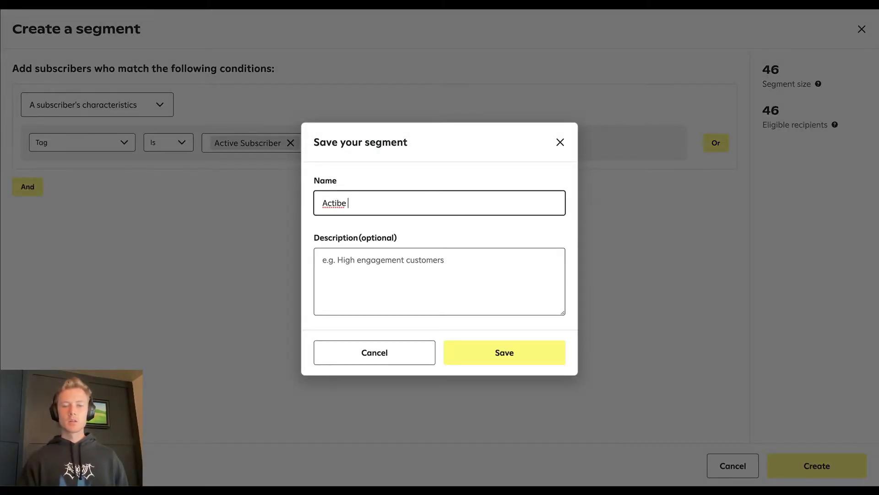
key("BackSpace")
type("ve Rec")
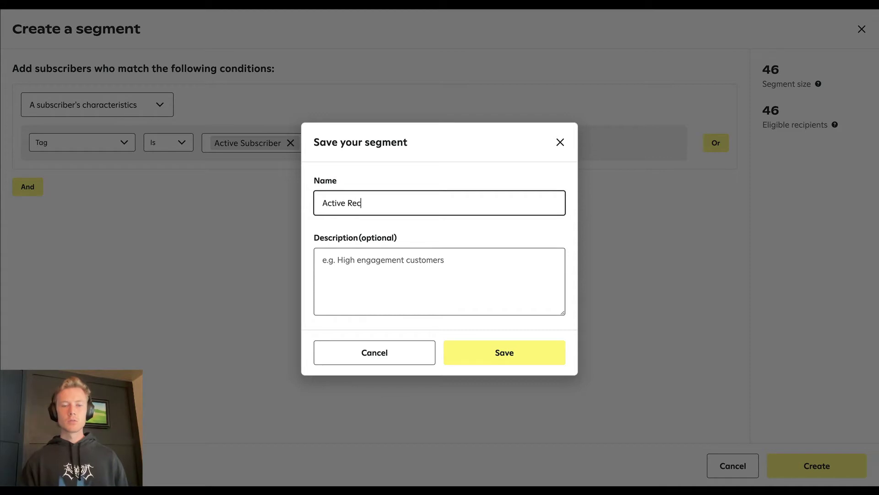
type("harge Ciusstomers")
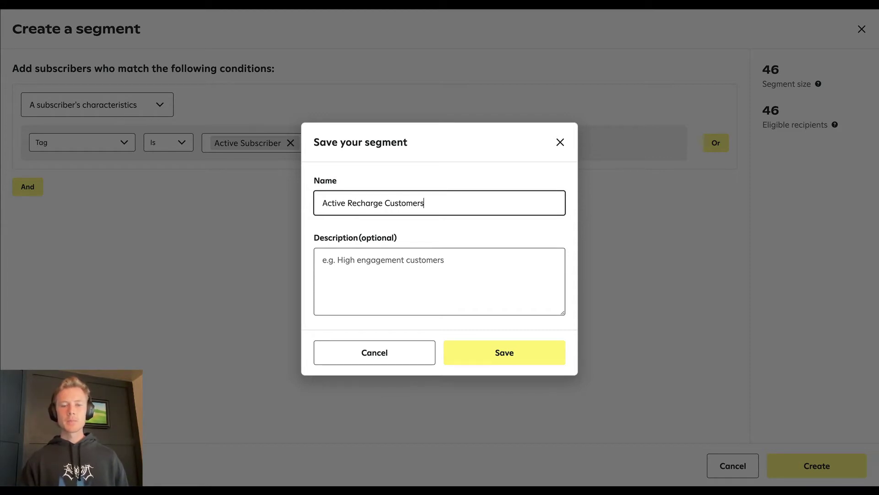
left_click(502, 354)
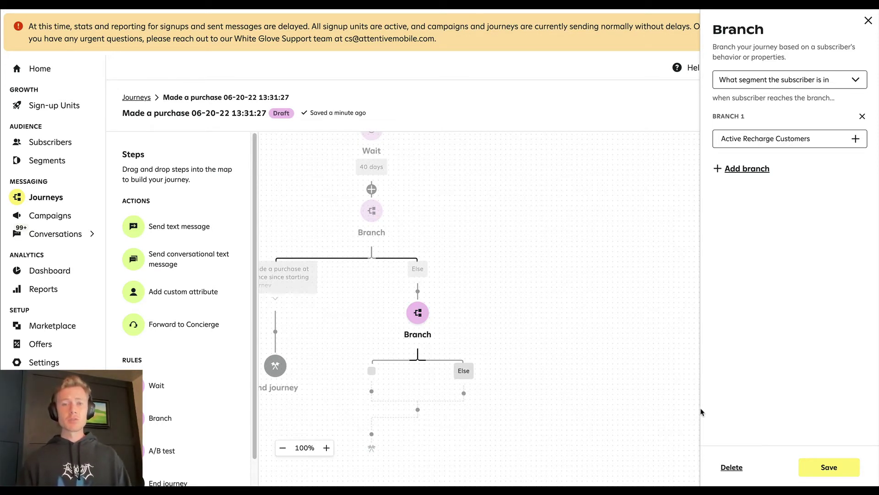
Save the segment branch and end the journey on its Active Recharge Customers path
left_click(817, 466)
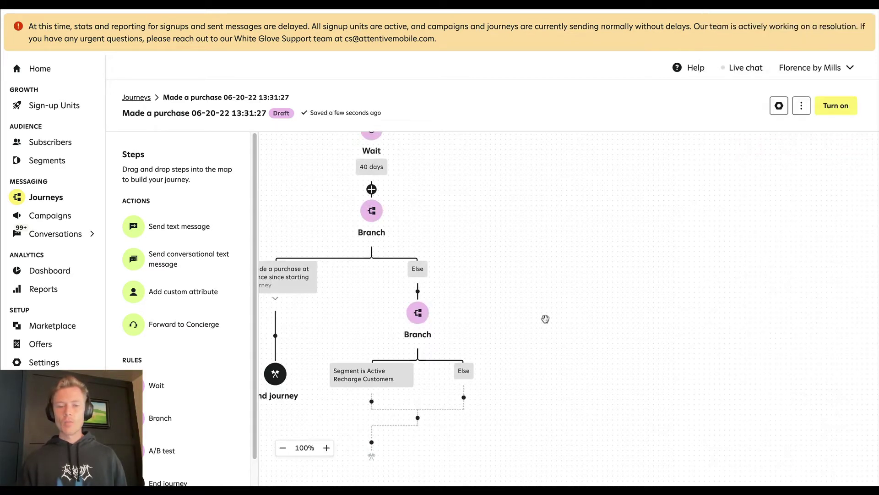
left_click_drag(544, 316, 626, 285)
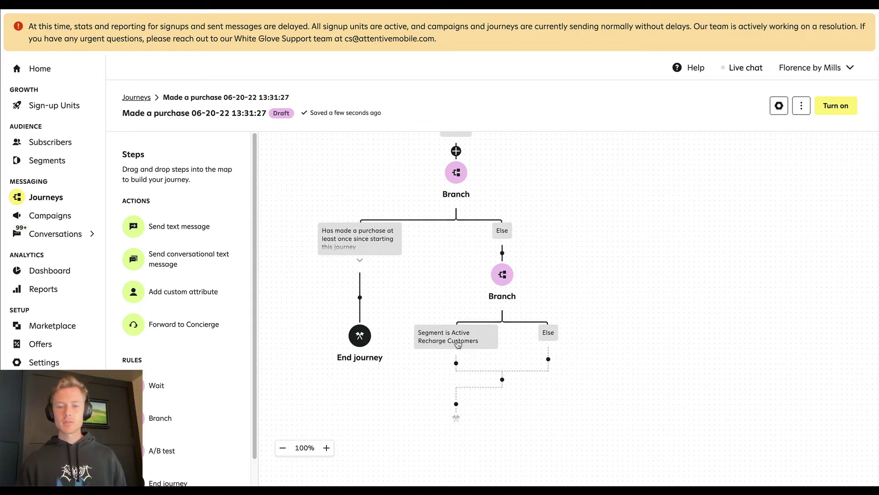
scroll(167, 450, "down", 1)
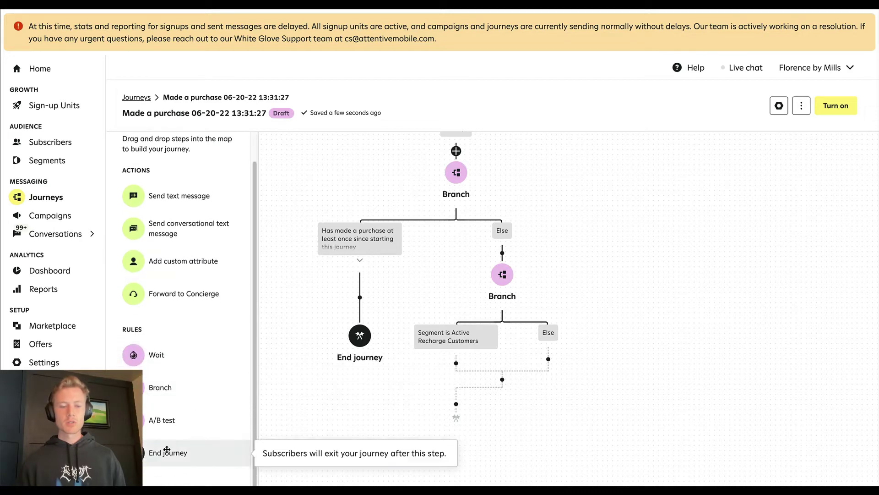
left_click_drag(167, 450, 464, 364)
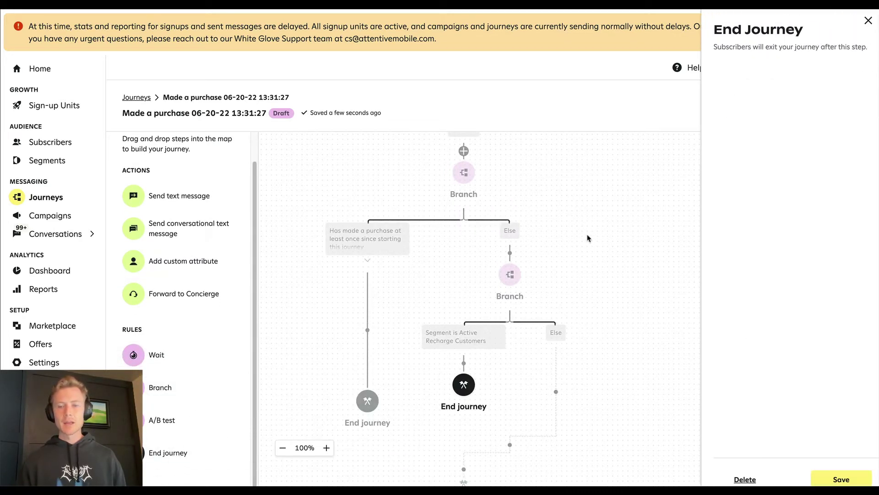
left_click(842, 479)
left_click_drag(601, 240, 555, 230)
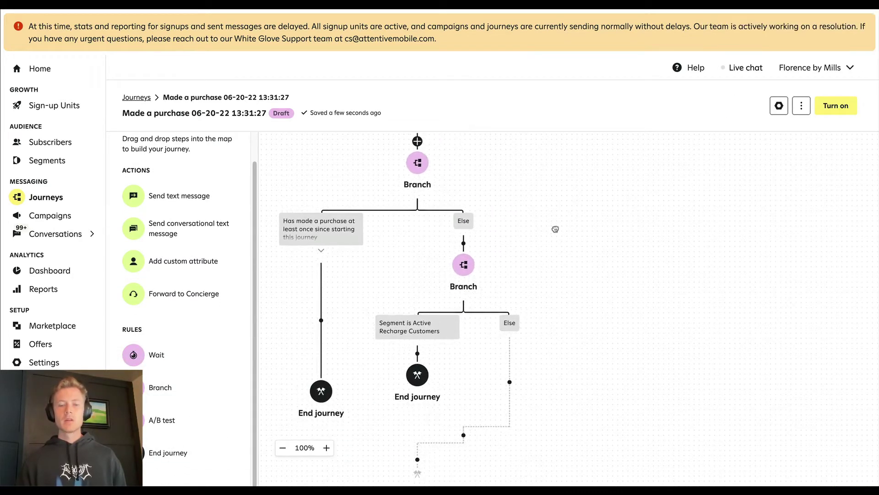
left_click_drag(600, 348, 669, 287)
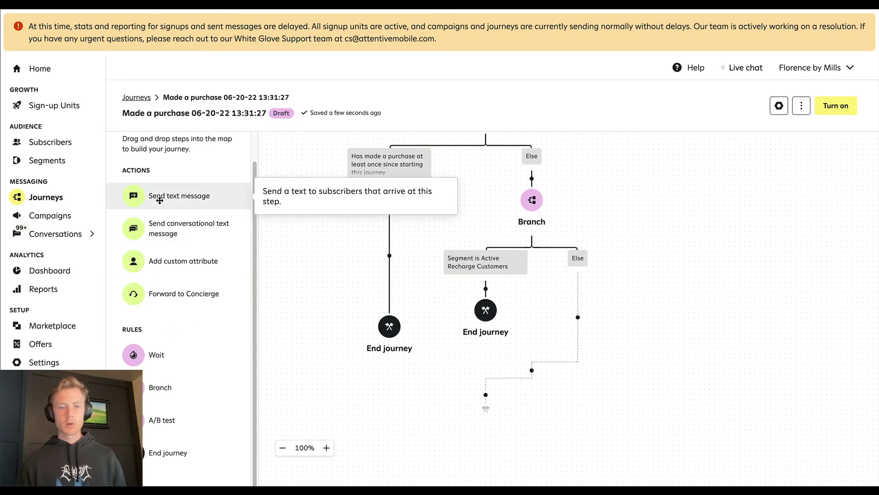
Add a Send text message step on the Else path named Replenishment Journey Message 1
left_click_drag(151, 195, 578, 317)
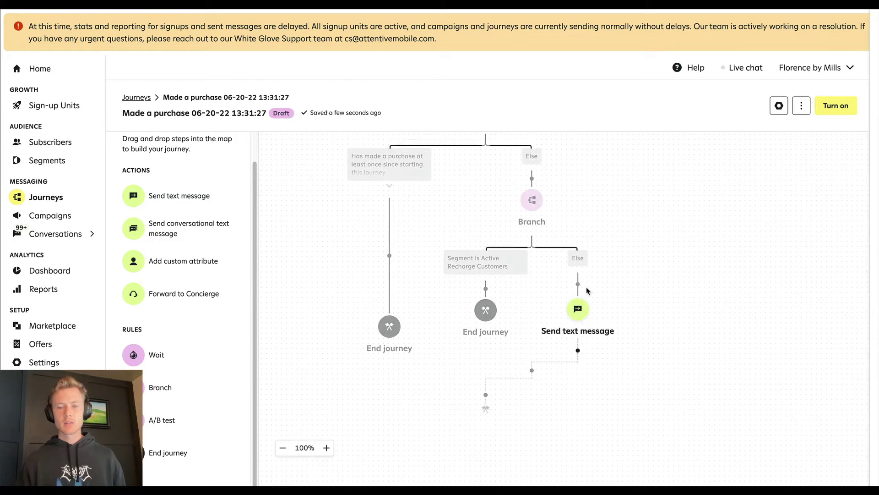
left_click(539, 109)
key("ctrl+a")
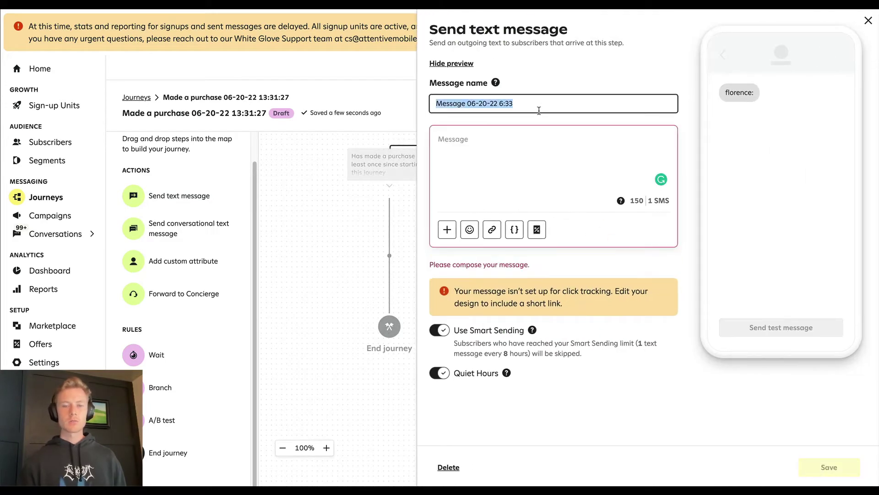
type("Replenishment Journey")
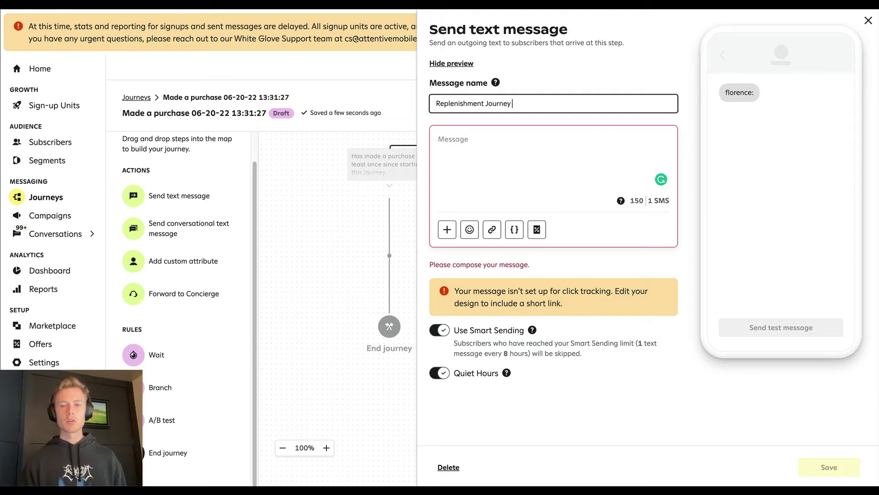
type("essage 1")
Write 'Hey {firstName}, it's been almost 2 months since your last order…' repurchase reminder
left_click(540, 144)
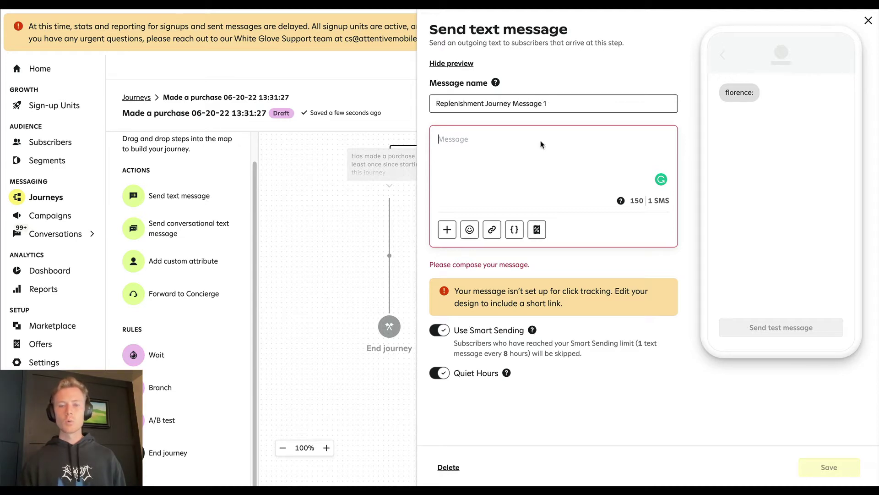
left_click(514, 229)
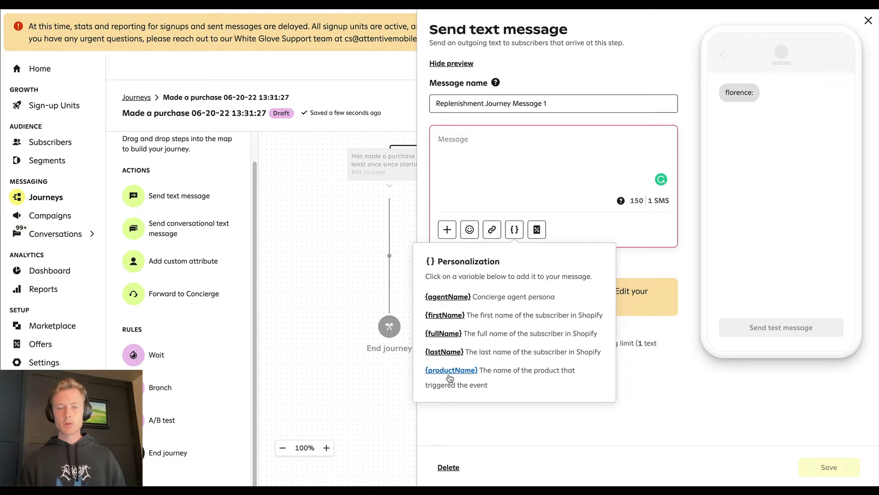
left_click(512, 151)
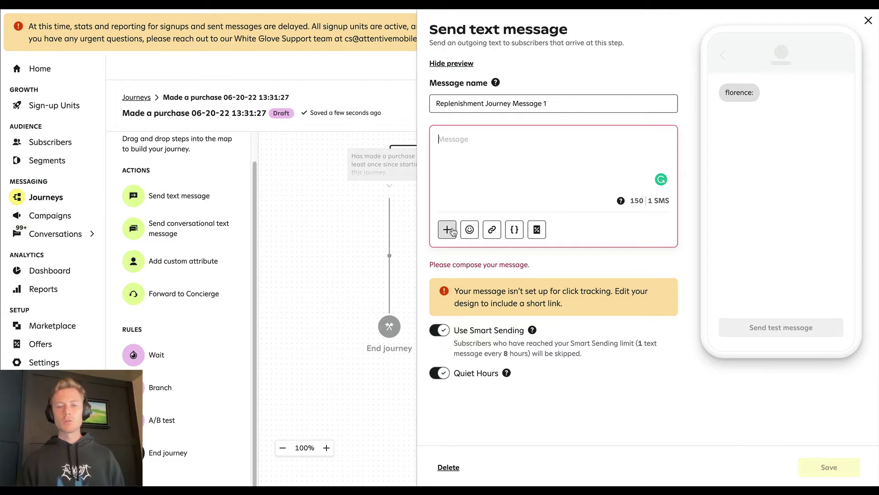
type("Hey")
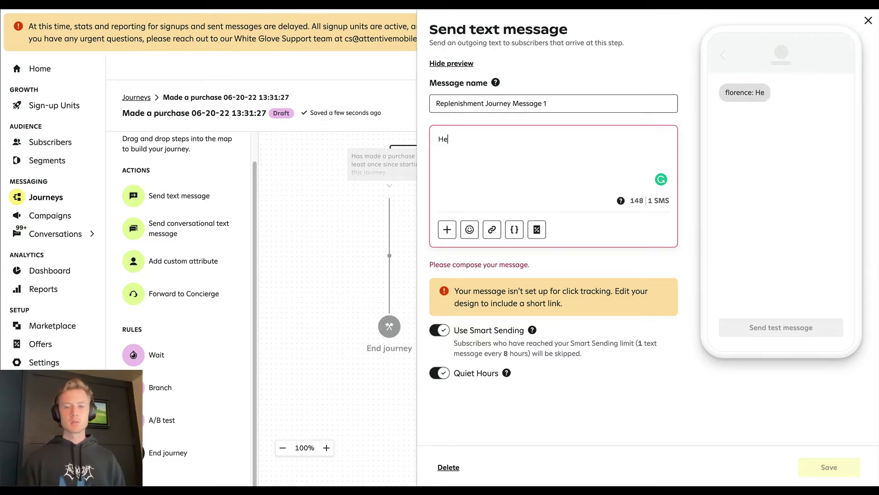
left_click(514, 229)
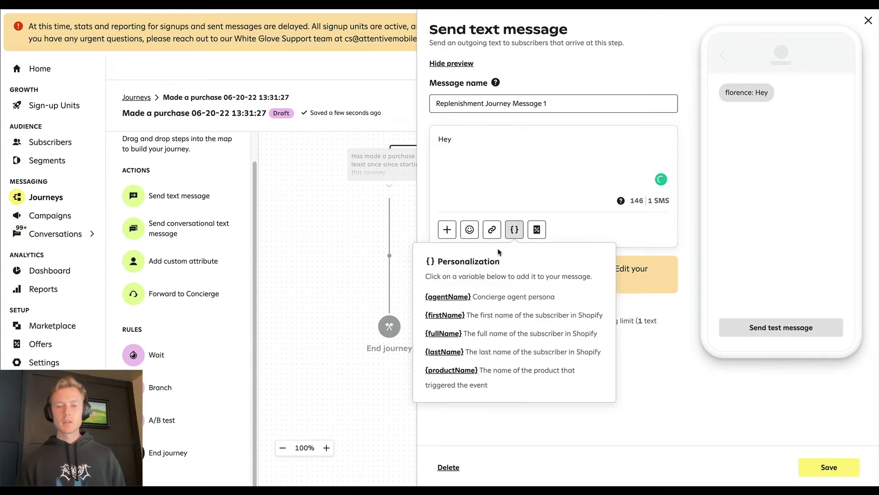
left_click(452, 315)
type(", it's been 4")
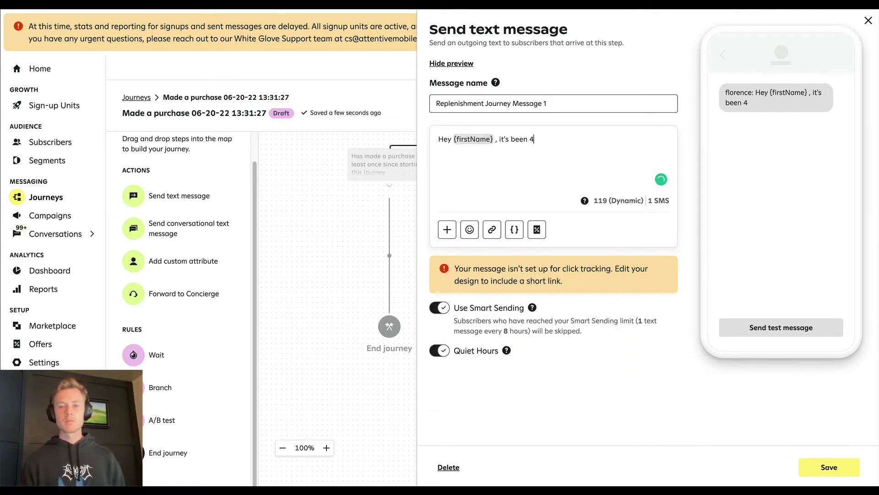
key("BackSpace")
type("almost 2 months since you're last order")
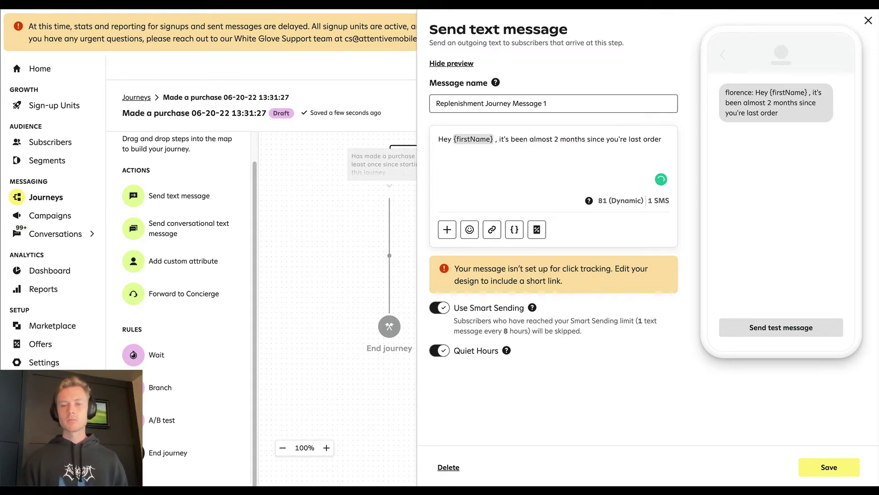
type(" and we're ")
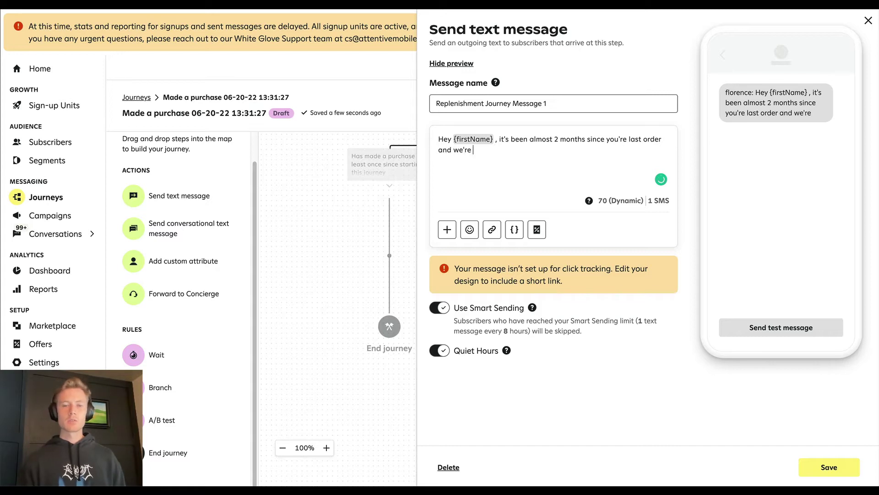
type("sending you a reminder")
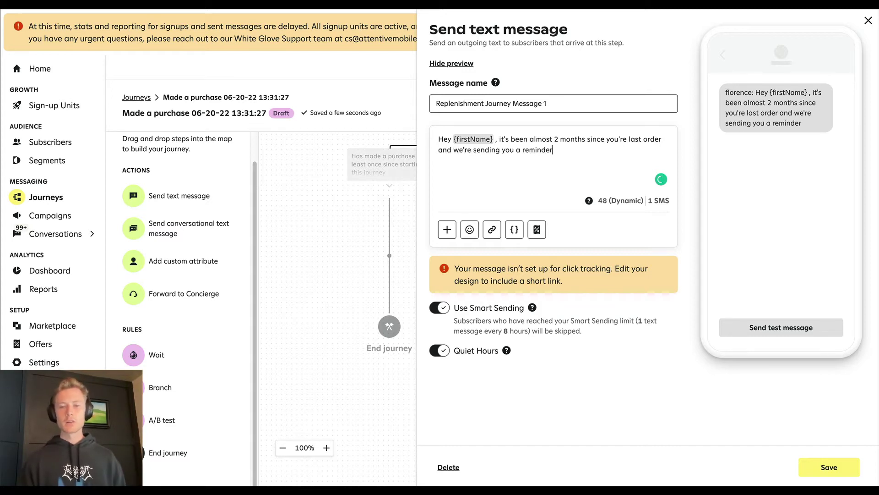
type(" to repurch")
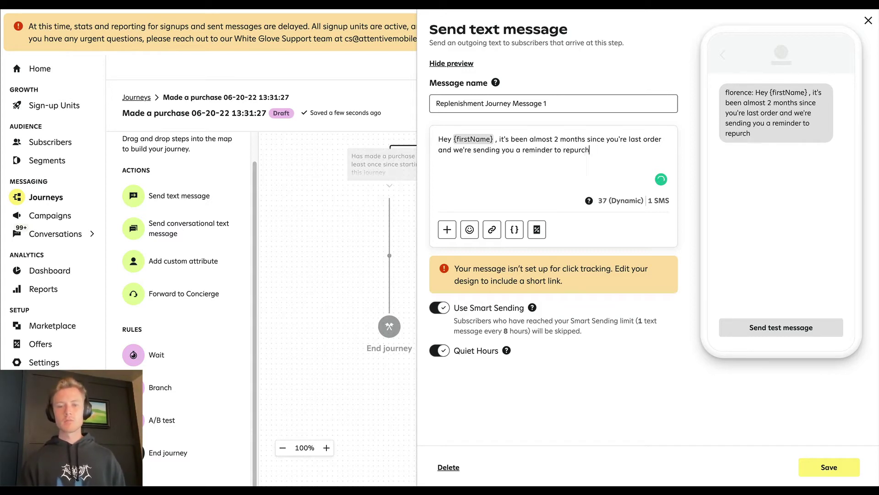
type("ase X:")
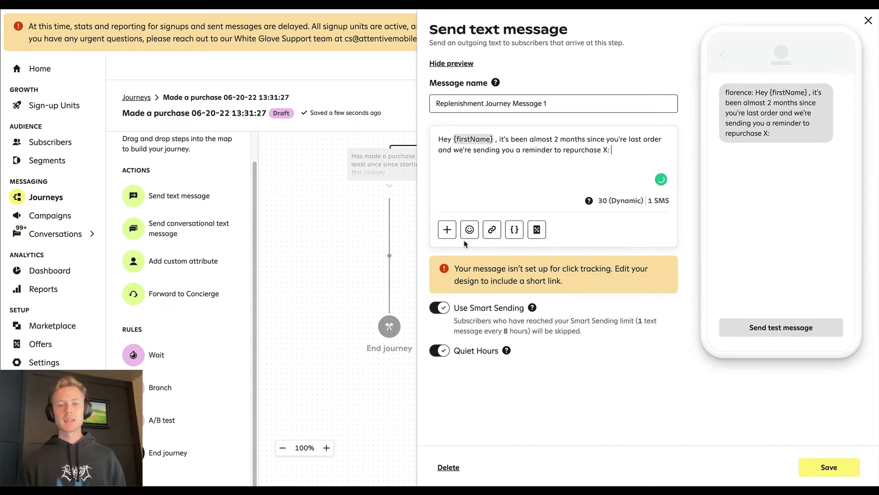
left_click(447, 229)
left_click(563, 162)
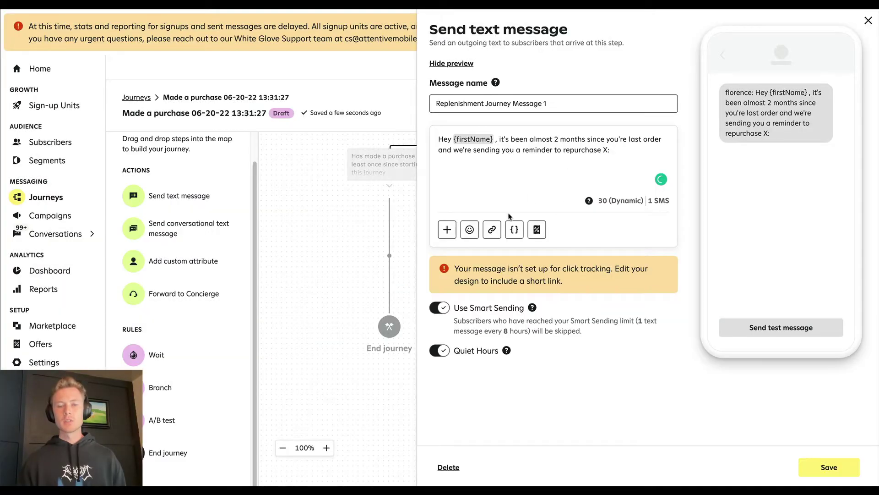
left_click(493, 229)
type("https")
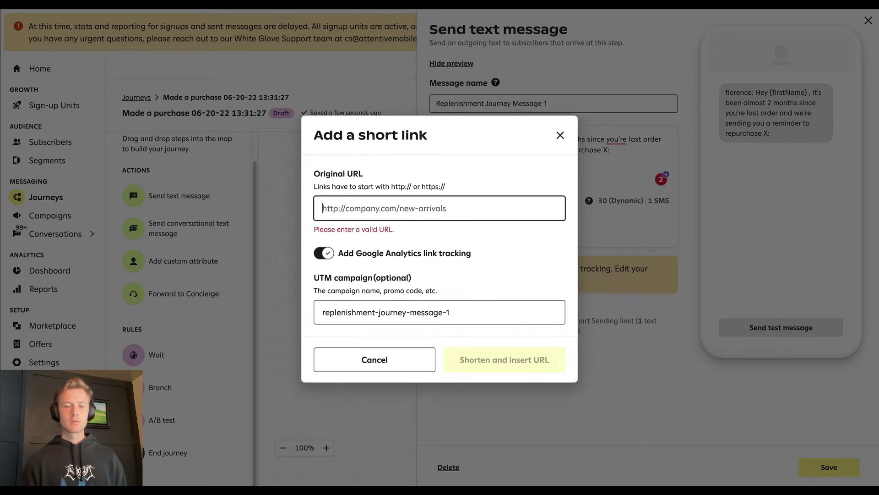
type("://google.com")
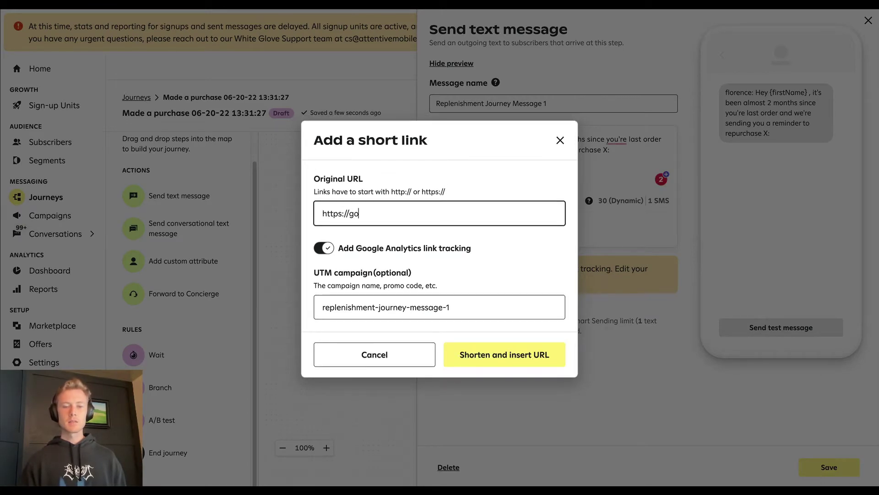
left_click(524, 395)
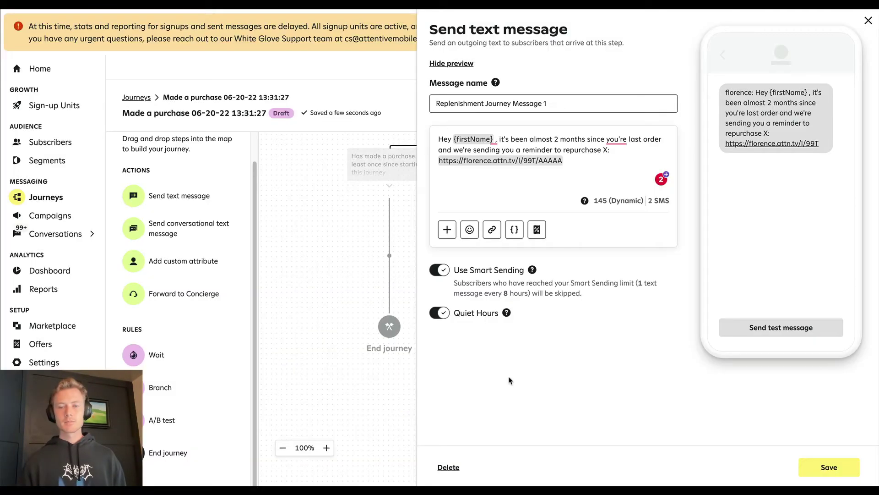
left_click(830, 468)
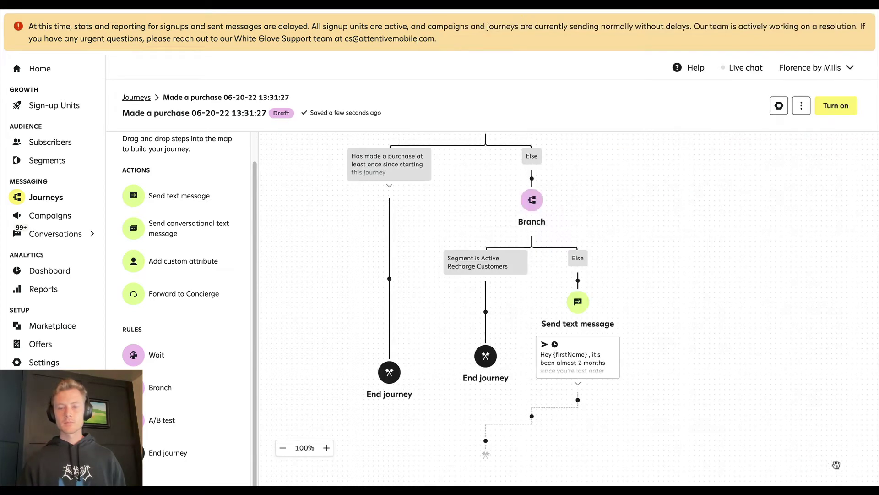
Add a Wait after Replenishment Journey Message 1 set to 5 Days and save it
left_click_drag(699, 317, 632, 243)
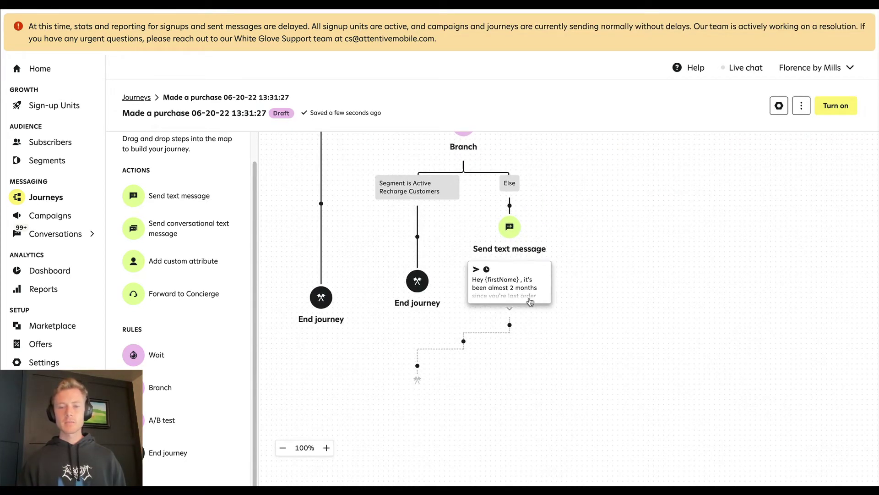
left_click_drag(137, 355, 504, 327)
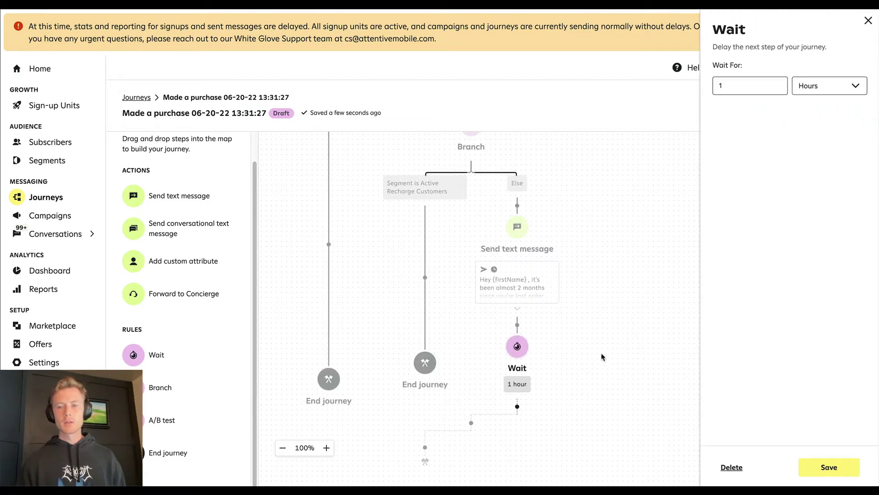
left_click(546, 354)
left_click(520, 353)
left_click(746, 85)
left_click(809, 86)
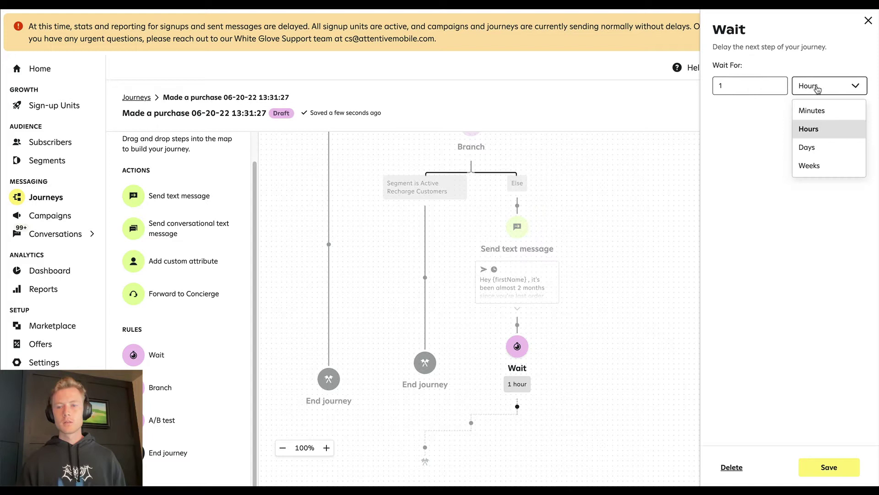
left_click(811, 145)
left_click(750, 79)
type("5")
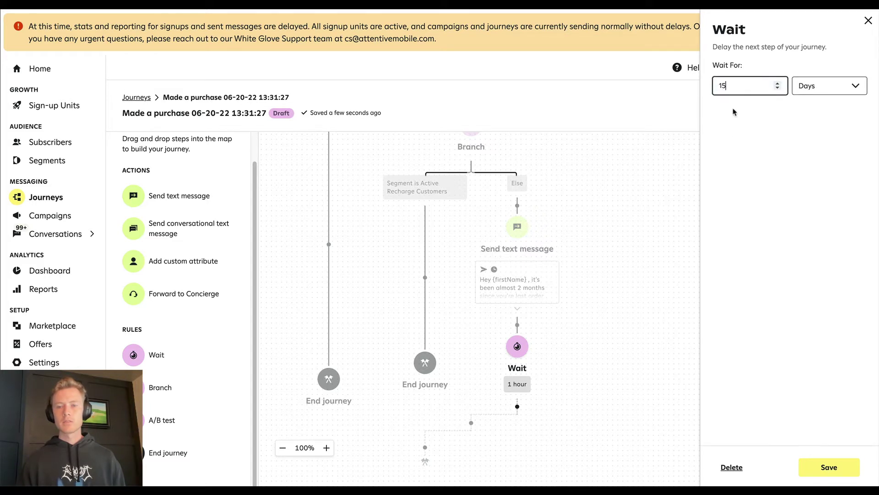
left_click(718, 86)
key("Delete")
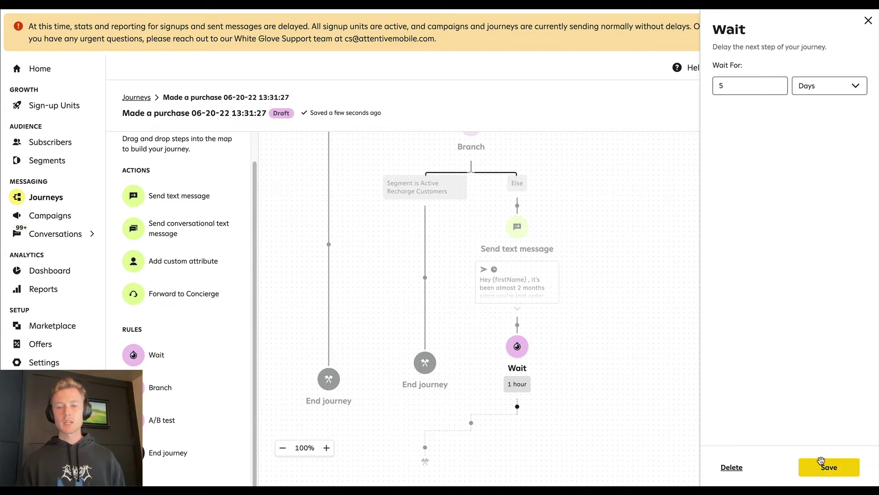
left_click(821, 460)
scroll(625, 298, "up", 6)
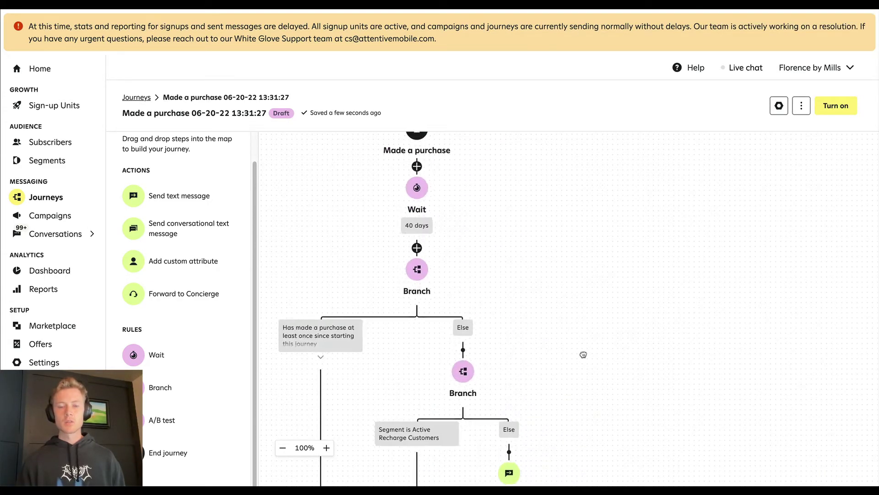
Insert a 50/50 A/B test after the trigger and move the 40-day Wait into Variation 1
scroll(475, 231, "down", 1)
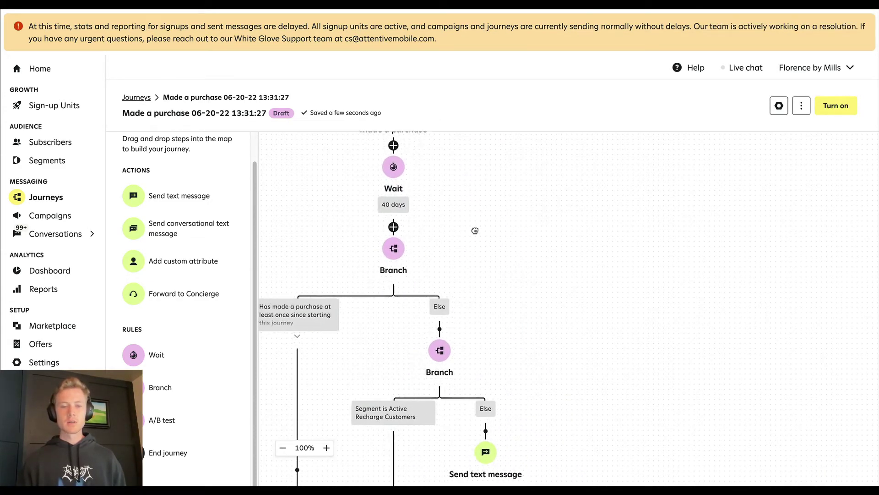
scroll(475, 231, "up", 1)
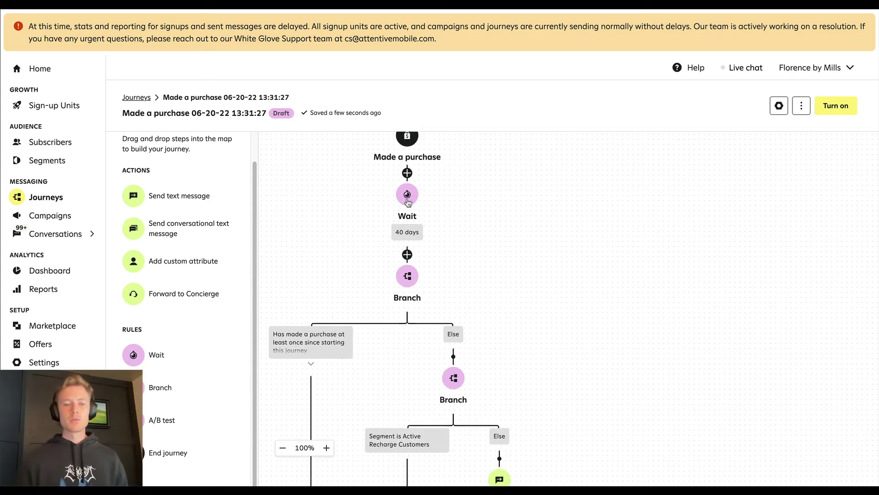
left_click_drag(151, 419, 414, 176)
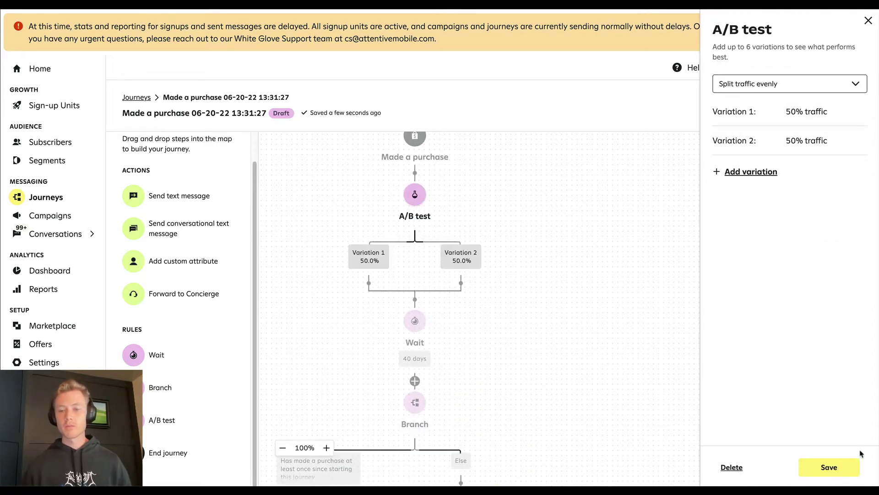
left_click(830, 467)
left_click_drag(415, 328, 358, 280)
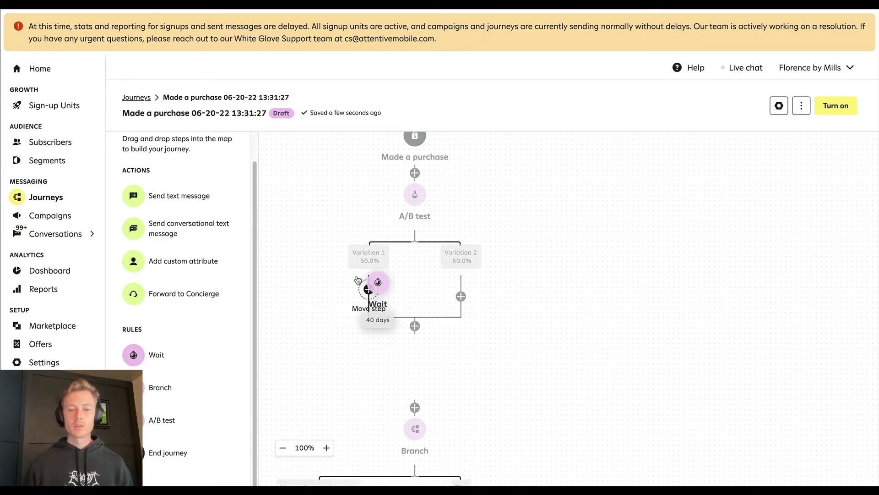
left_click_drag(358, 279, 357, 277)
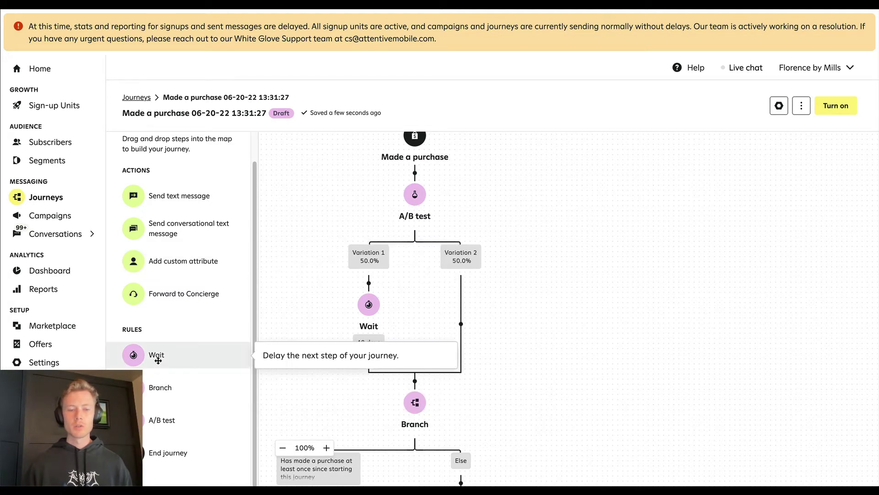
Add a 45-day Wait under Variation 2 and save it
left_click_drag(133, 355, 477, 323)
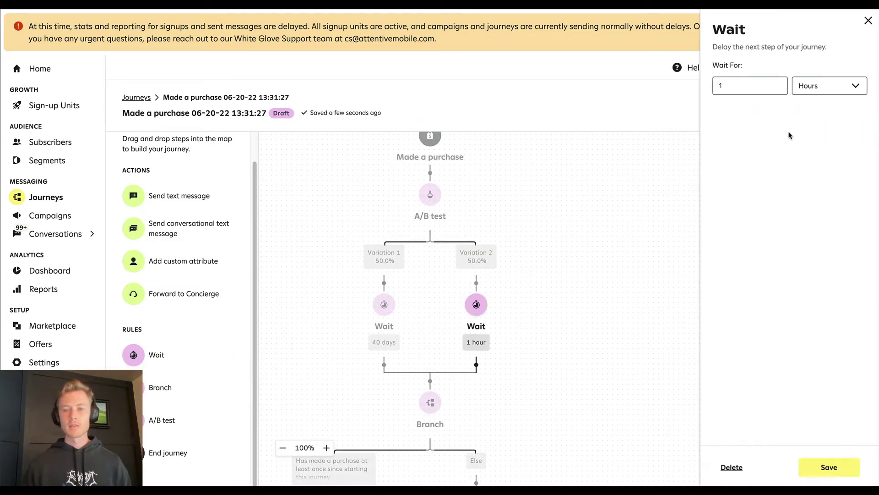
double_click(756, 86)
type("45")
left_click(850, 85)
left_click(825, 146)
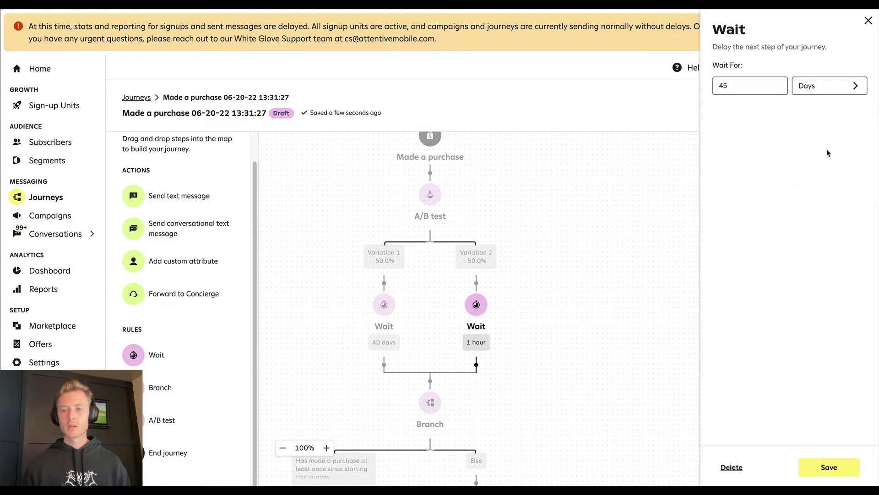
left_click(820, 468)
scroll(604, 226, "down", 3)
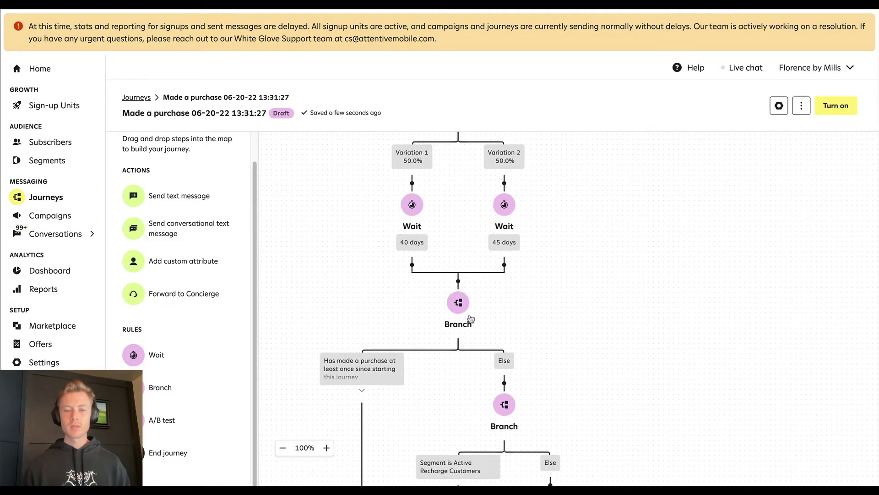
Move the purchase-check Branch below Variation 1's 40-day Wait, then zoom out to review the tree
left_click_drag(460, 308, 399, 270)
left_click_drag(557, 301, 589, 257)
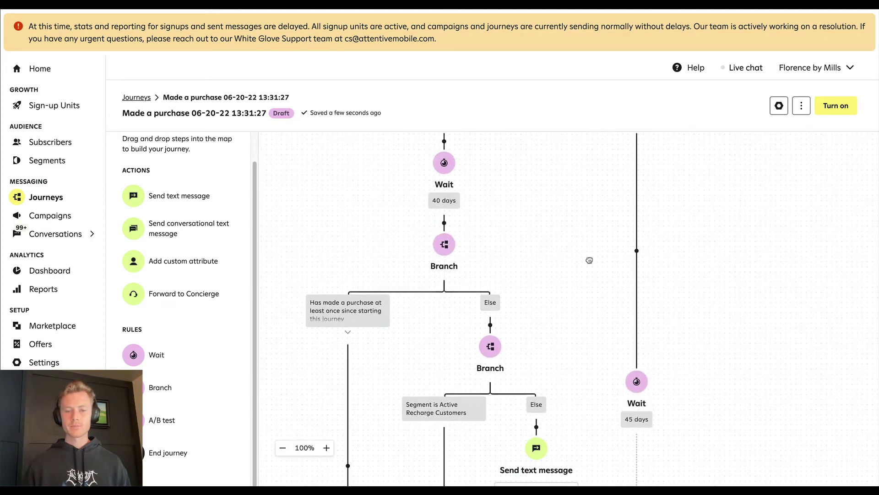
left_click(283, 447)
left_click(283, 448)
left_click(283, 447)
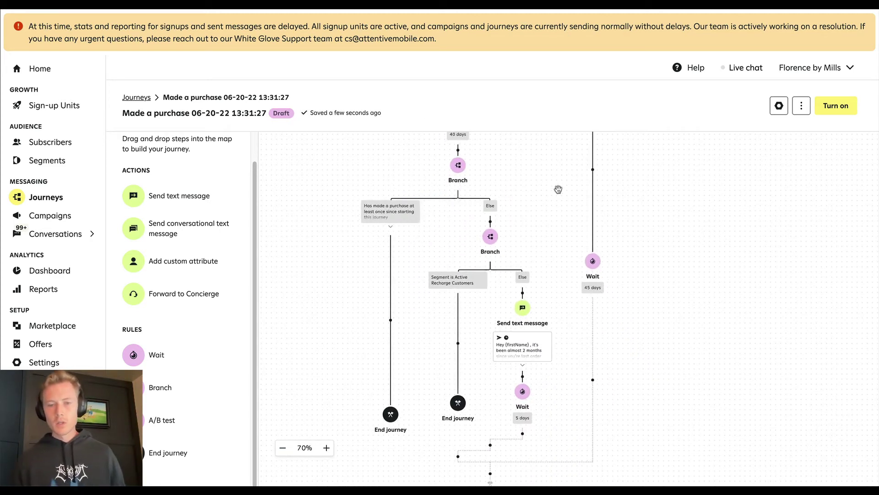
left_click_drag(557, 191, 583, 308)
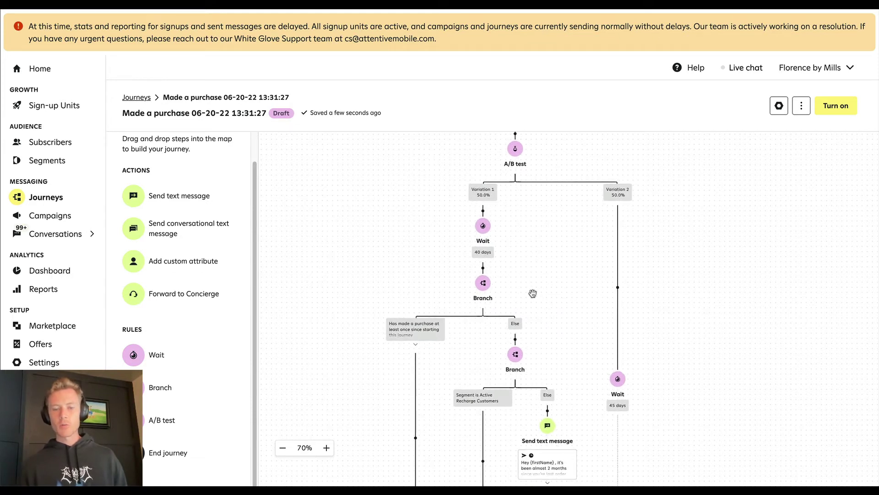
left_click_drag(533, 293, 540, 237)
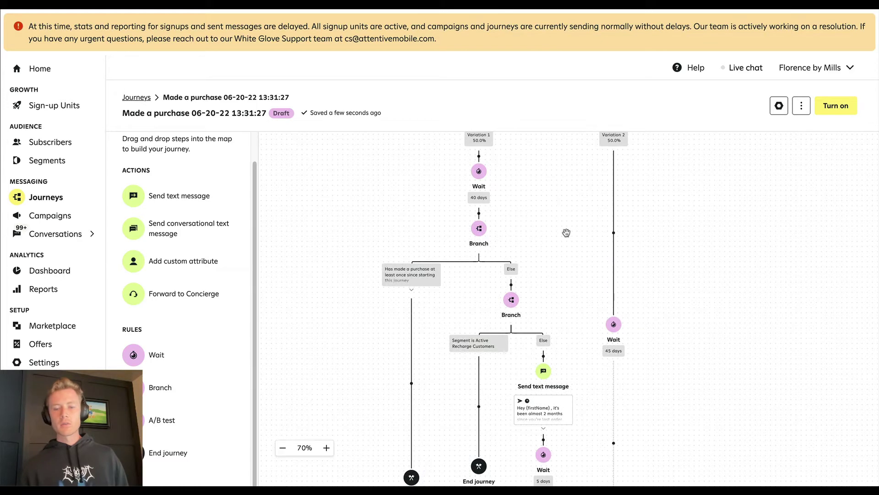
left_click_drag(573, 273, 535, 147)
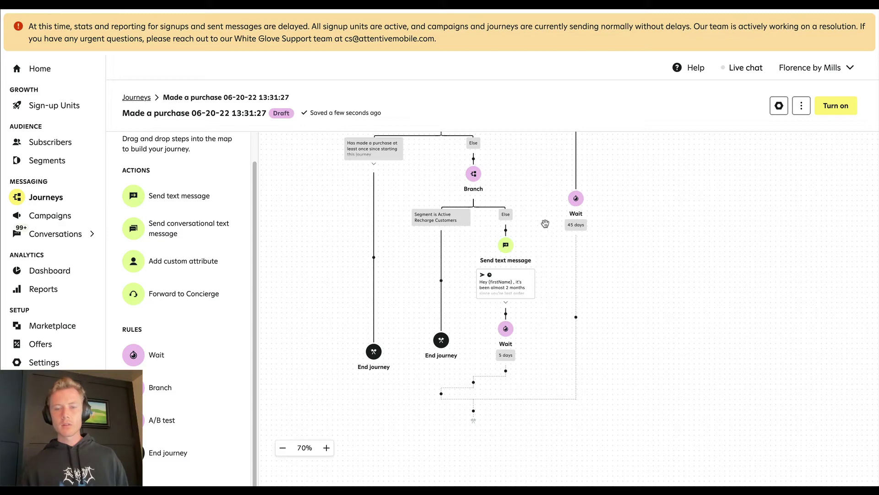
left_click_drag(532, 176, 532, 276)
left_click_drag(506, 230, 505, 238)
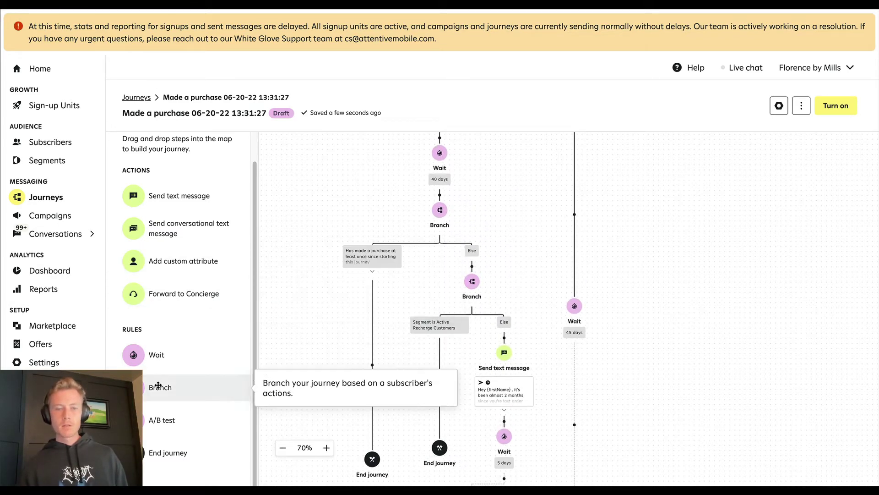
Below the 45-day Wait, add and save a Branch on 'Has made a purchase'
left_click_drag(158, 385, 567, 414)
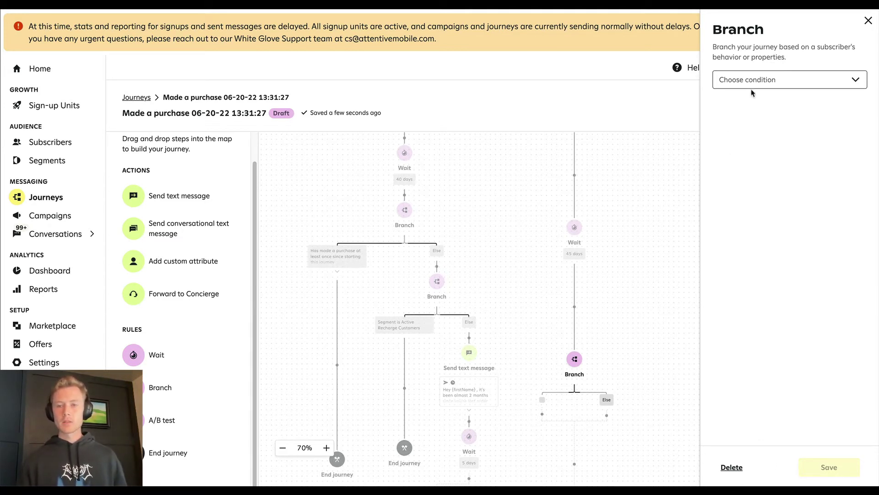
left_click(763, 78)
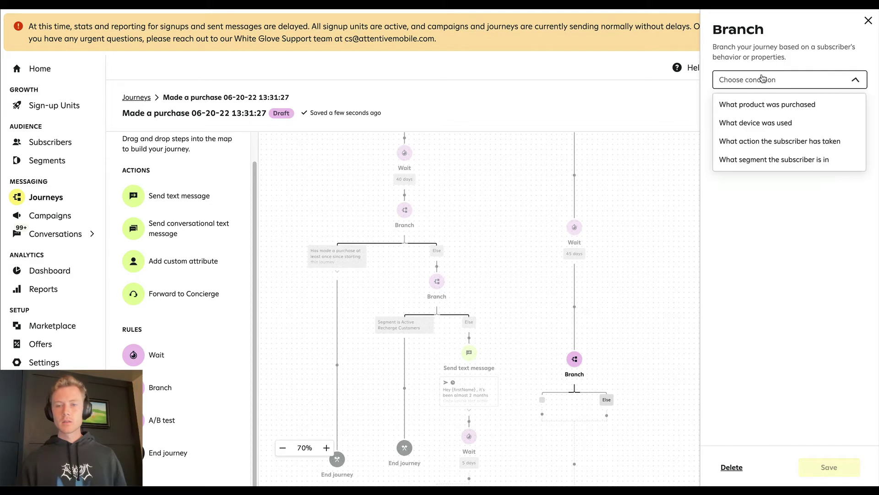
left_click(758, 141)
left_click(780, 103)
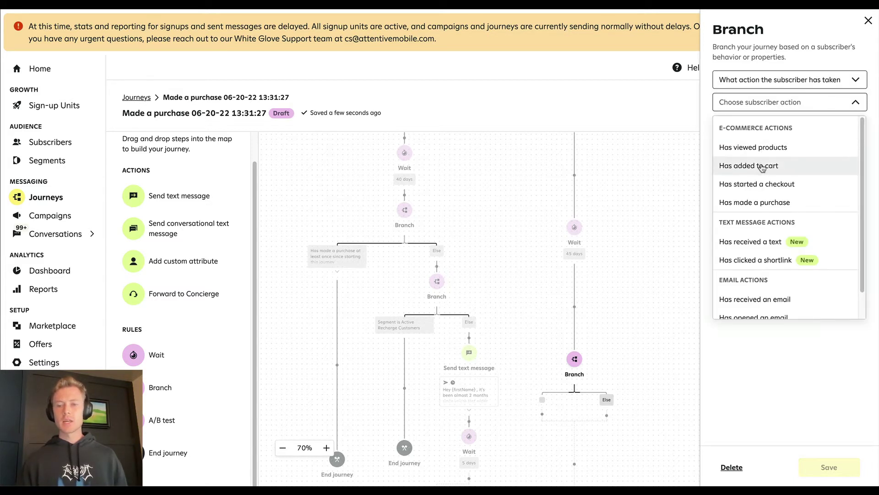
left_click(760, 200)
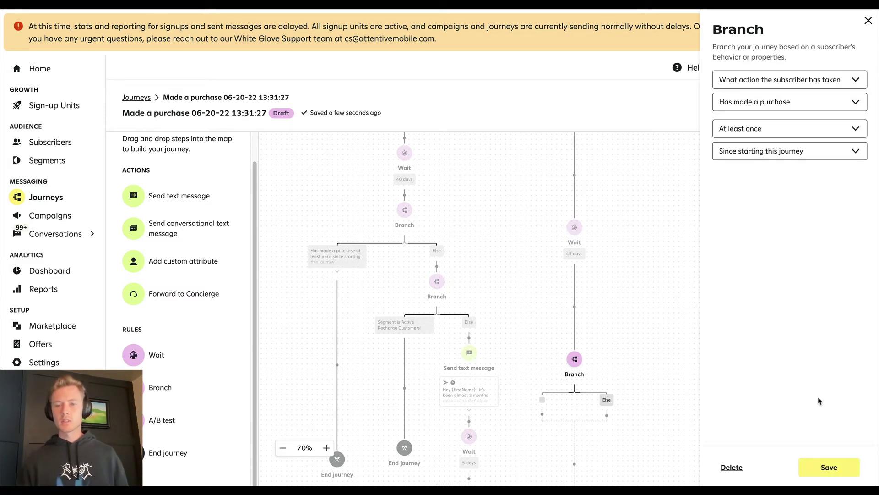
left_click(827, 467)
left_click_drag(660, 316, 604, 239)
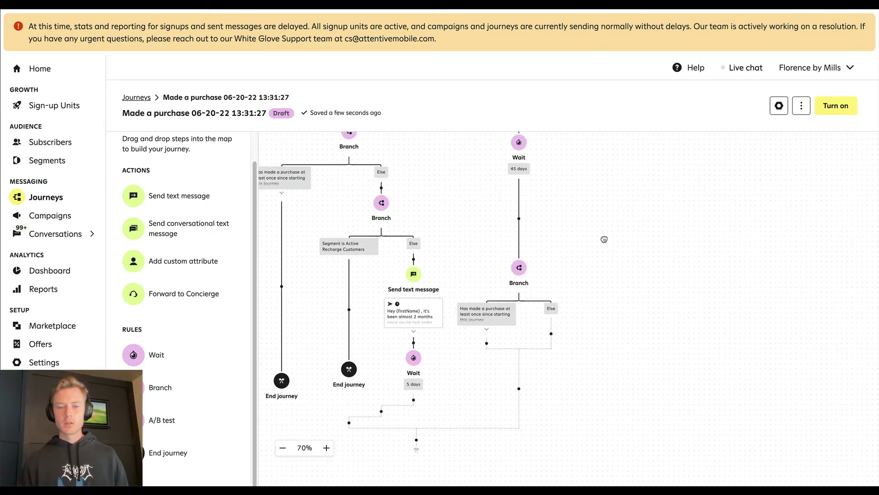
End the journey on the purchased path
left_click(487, 343)
left_click(527, 323)
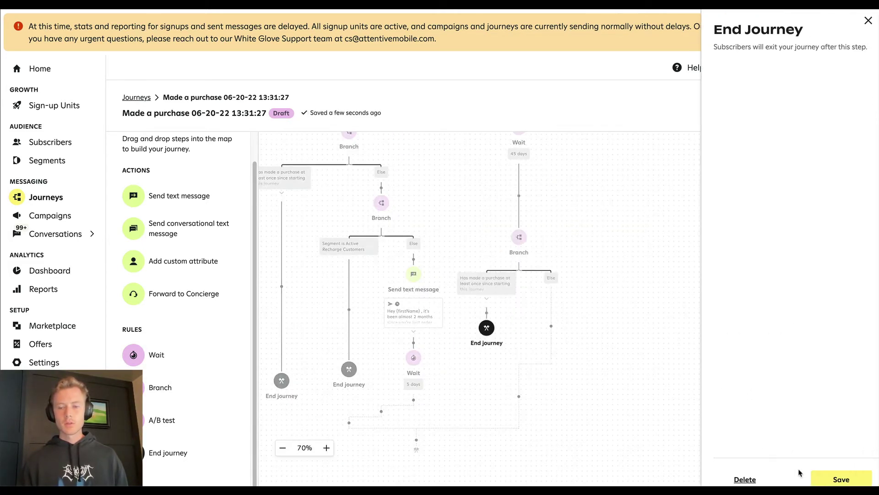
left_click(820, 479)
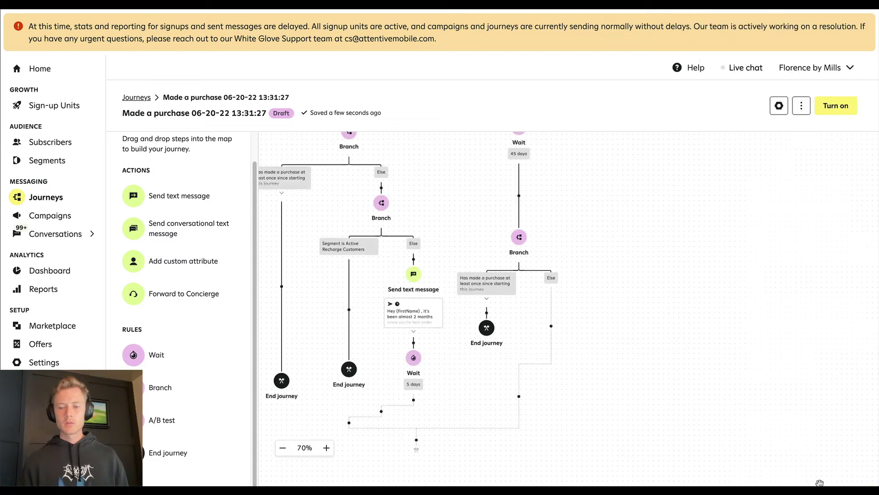
On the Else path, add and save a segment Branch for Active Recharge Customers
left_click(551, 326)
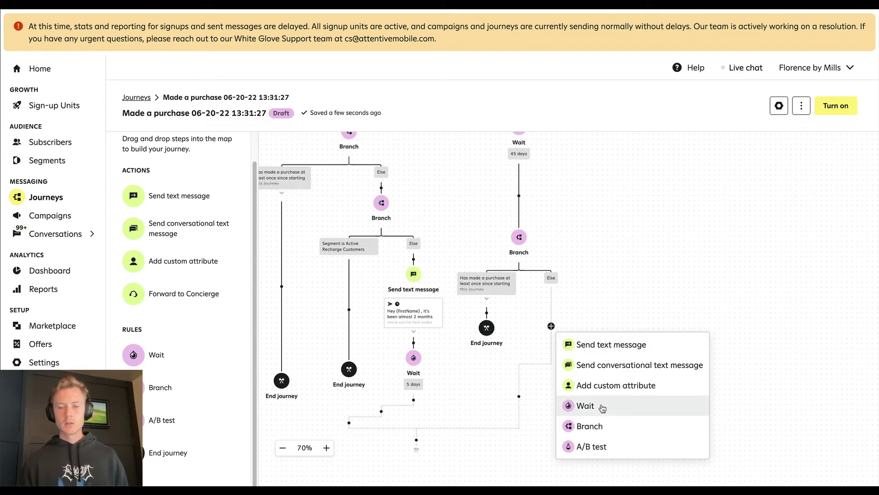
left_click(593, 426)
left_click(760, 81)
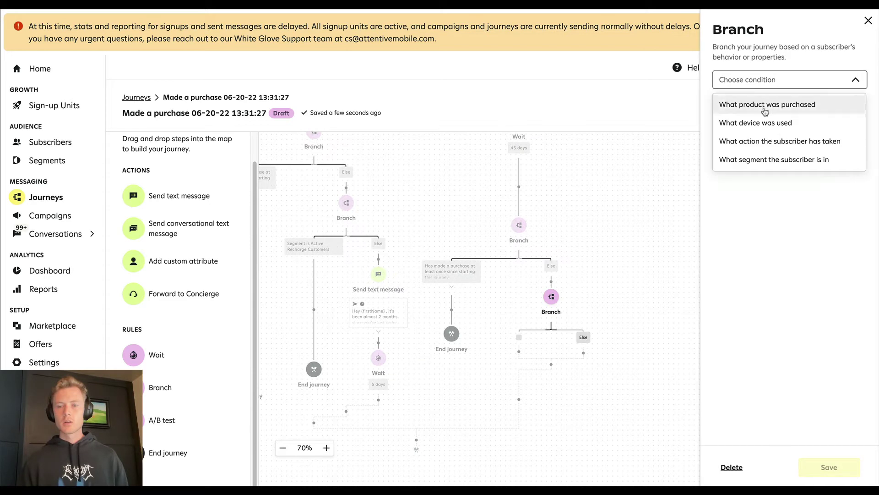
left_click(778, 160)
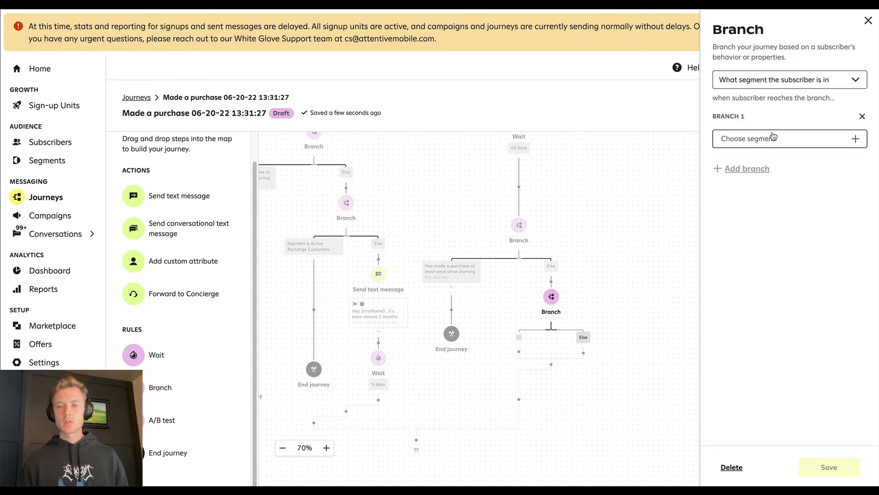
left_click(773, 137)
left_click(447, 180)
type("active")
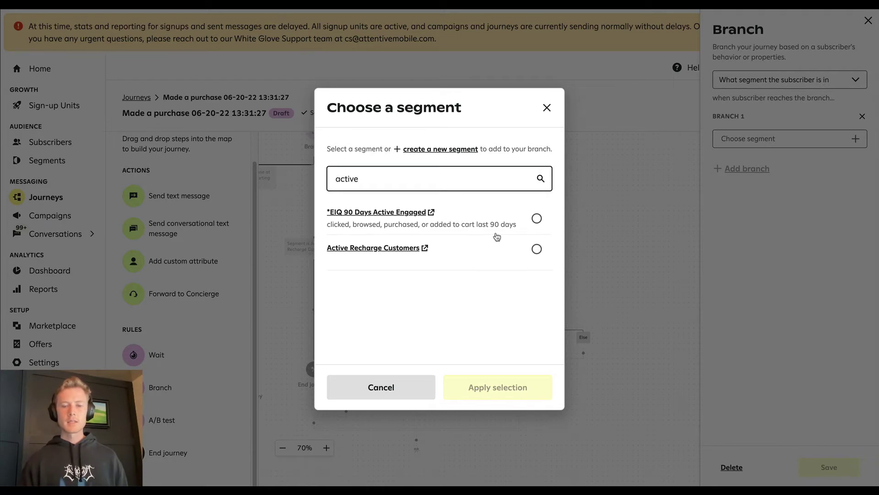
left_click(536, 249)
left_click(494, 387)
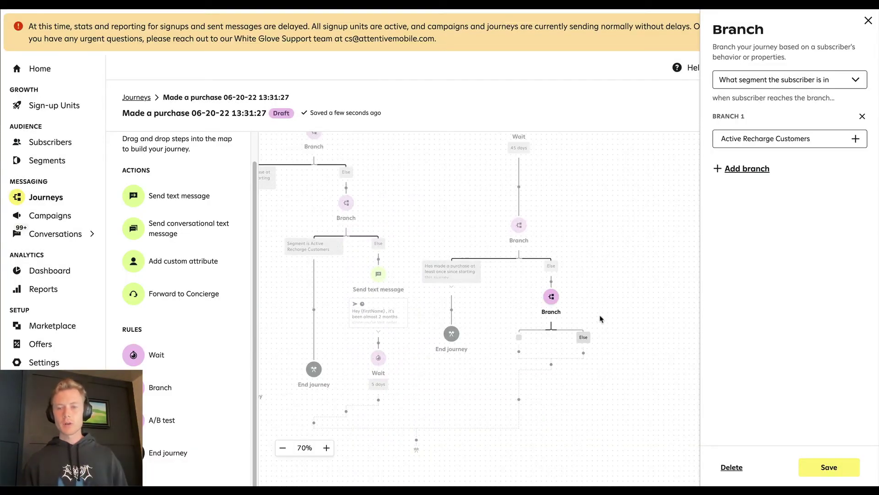
left_click(829, 467)
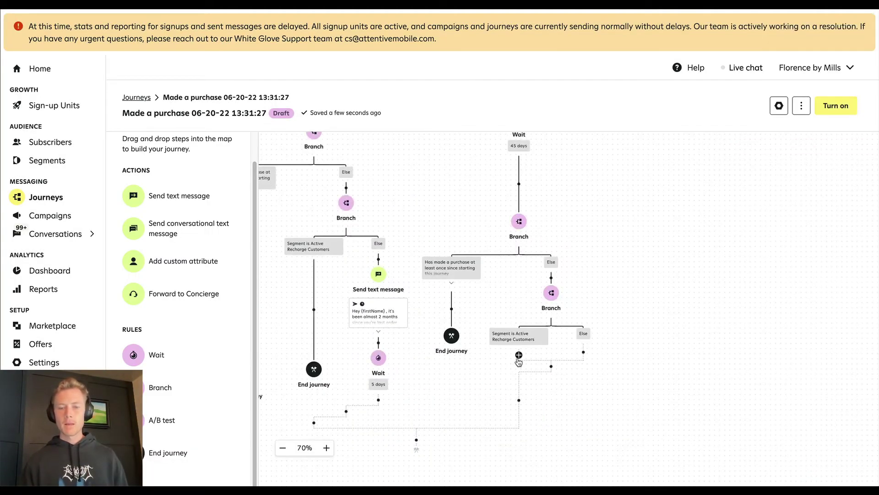
End the journey for Active Recharge Customers and add a text message on the remaining Else path
left_click(519, 355)
left_click(567, 337)
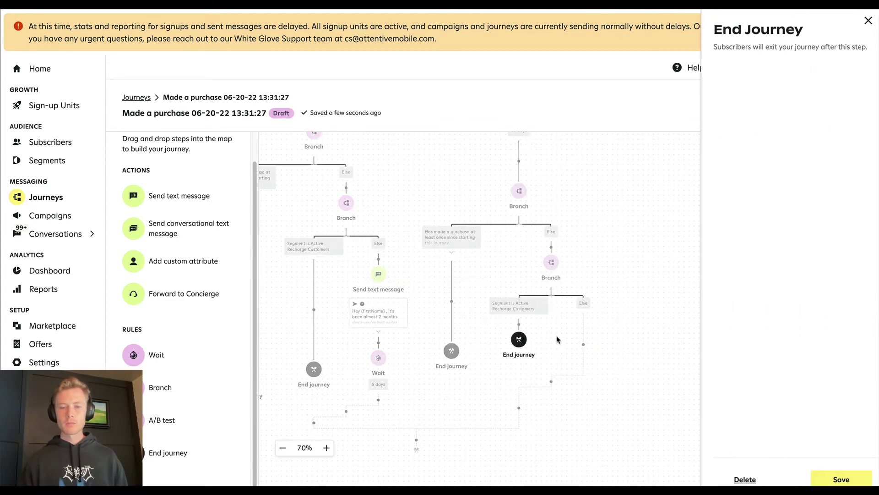
left_click(840, 479)
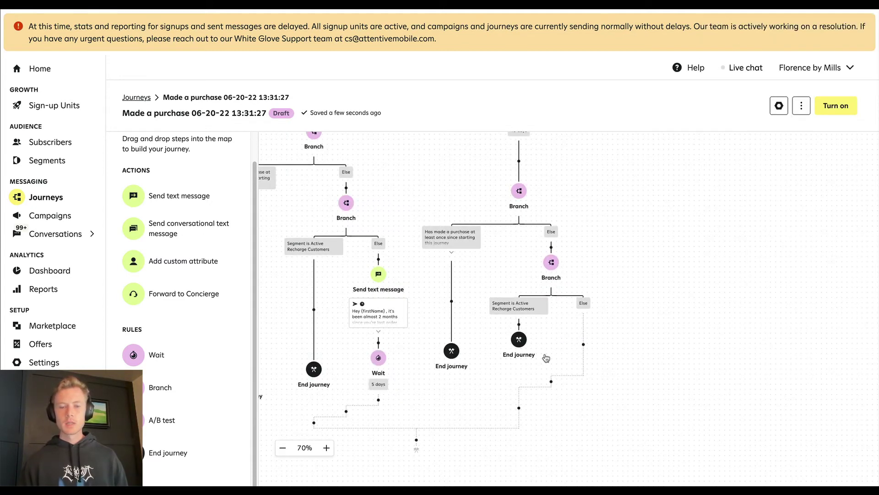
left_click(584, 344)
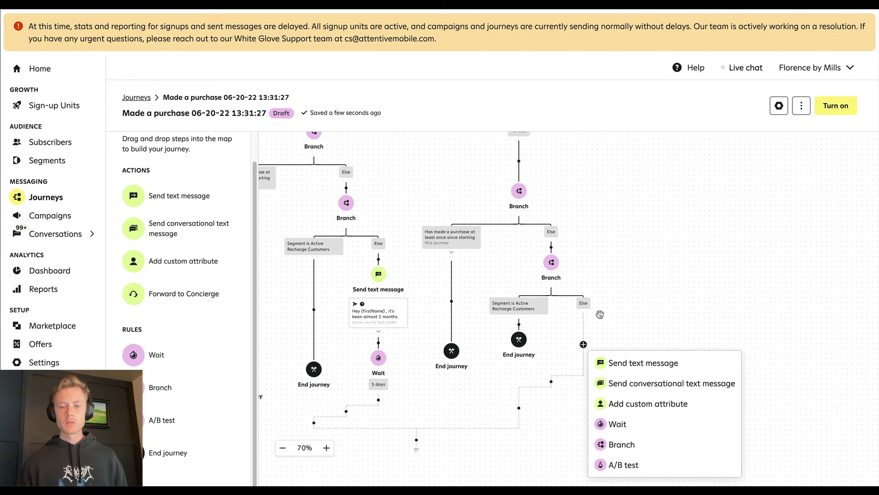
left_click(632, 361)
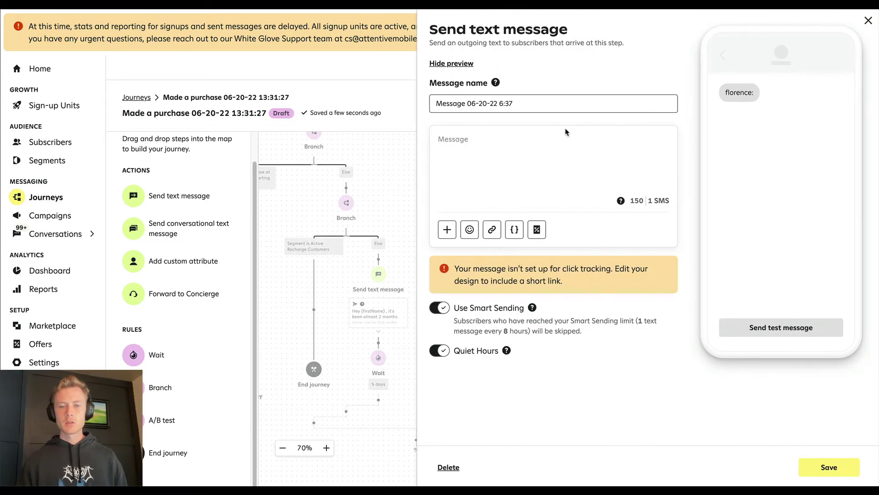
Name the text step 'Replenishment Message 1 45 Day Wait', give it body 'test', and save
triple_click(584, 104)
type("C")
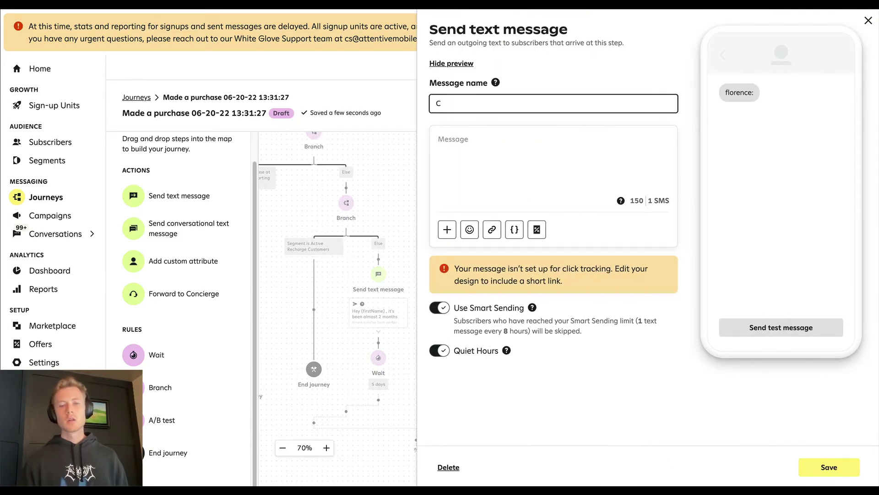
key("BackSpace")
type("Replenishment Message 1 45 Day Wait")
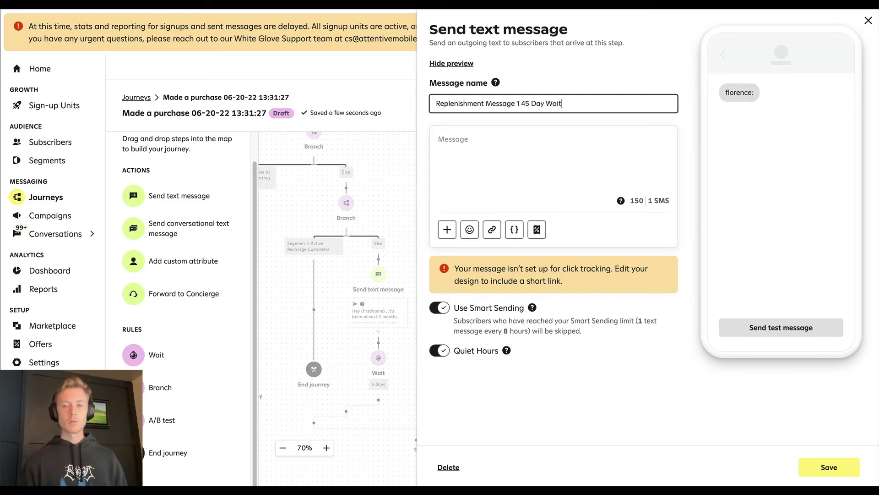
left_click(520, 171)
type("test")
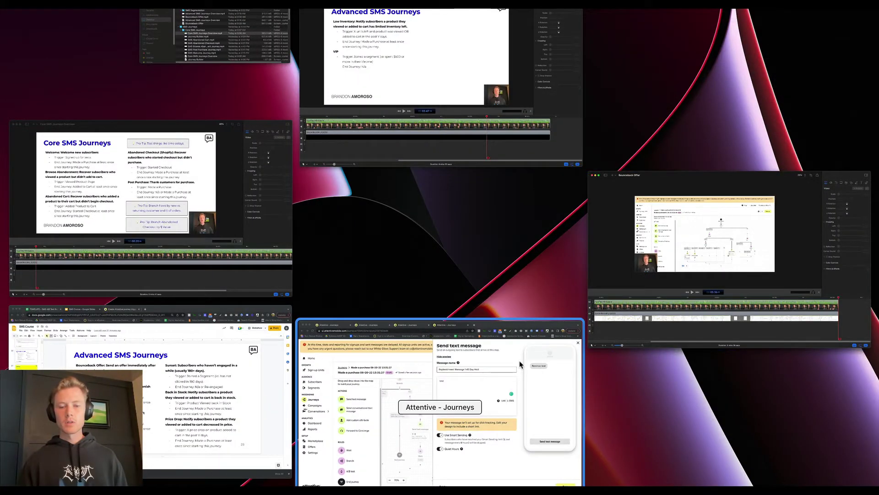
left_click(458, 394)
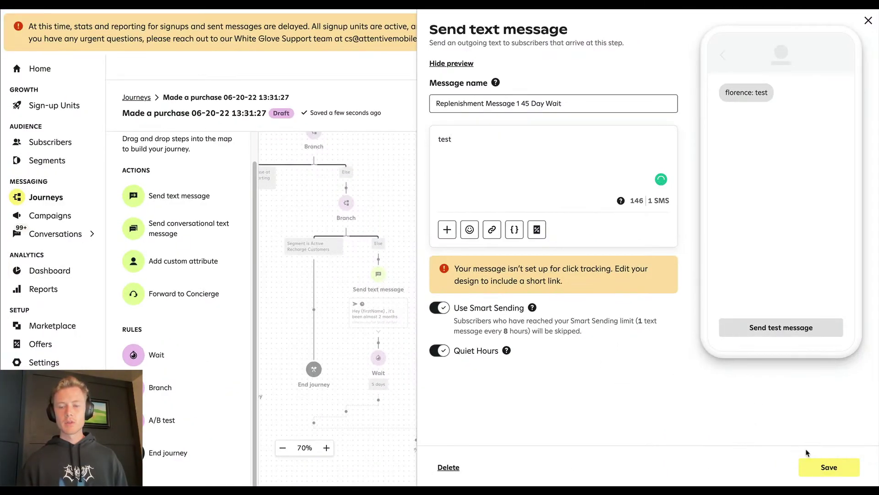
left_click(824, 466)
Review both A/B variations, then place a Wait step below the right-hand reminder text
left_click_drag(661, 273, 685, 341)
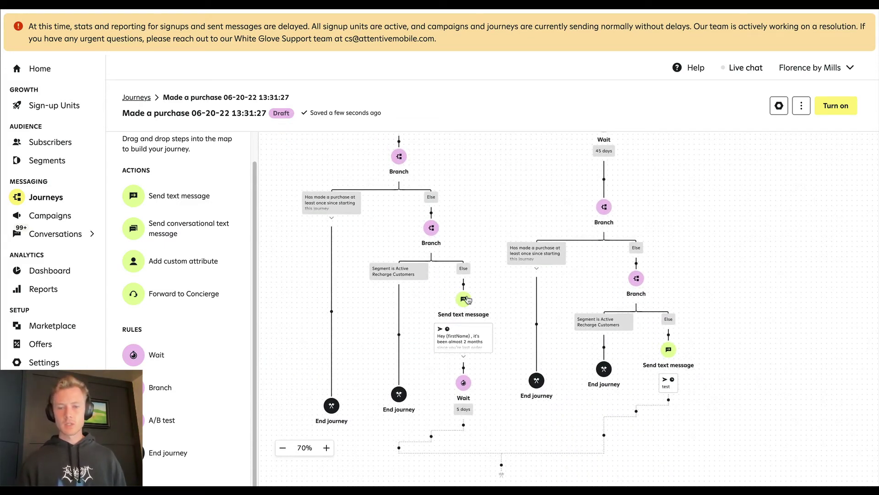
scroll(762, 212, "up", 5)
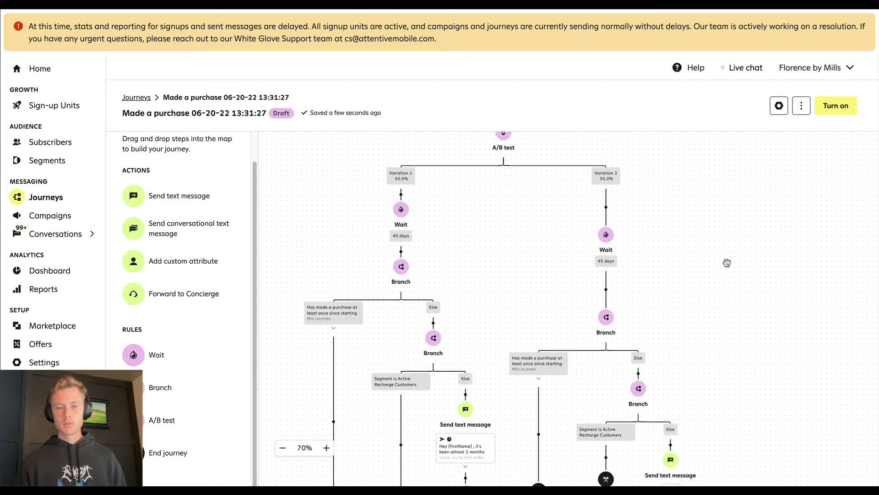
scroll(726, 262, "up", 2)
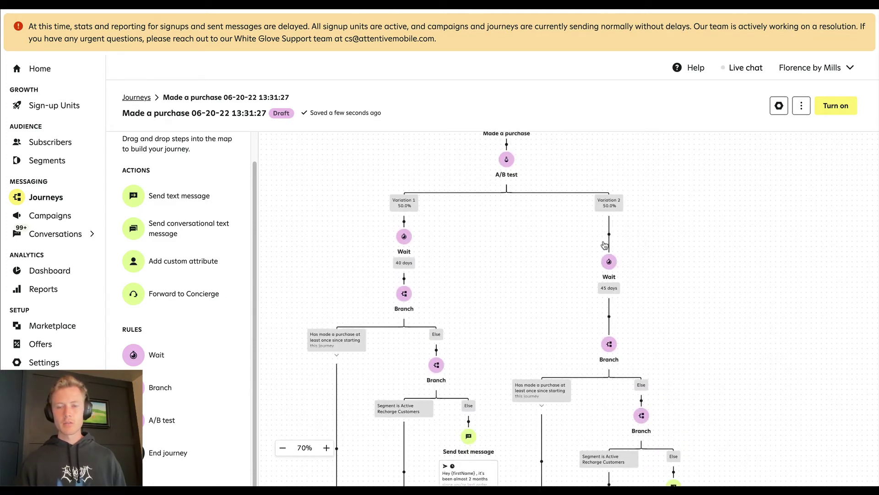
scroll(683, 238, "down", 4)
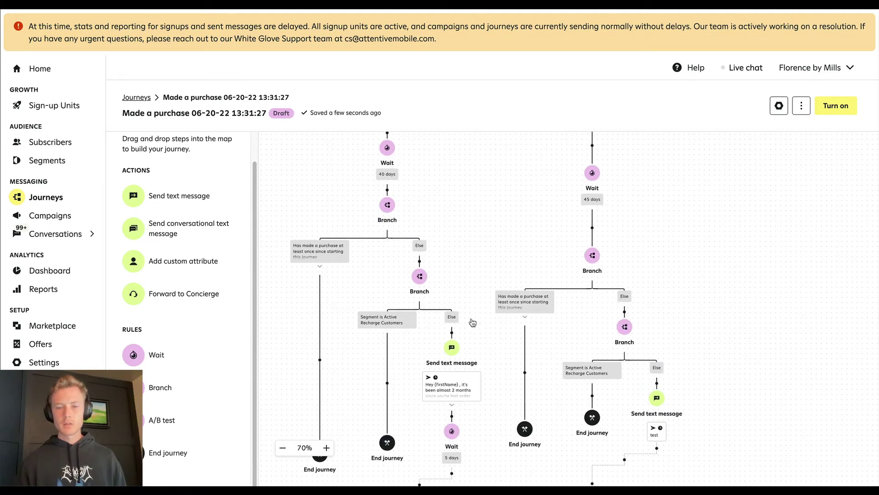
left_click_drag(501, 236, 498, 146)
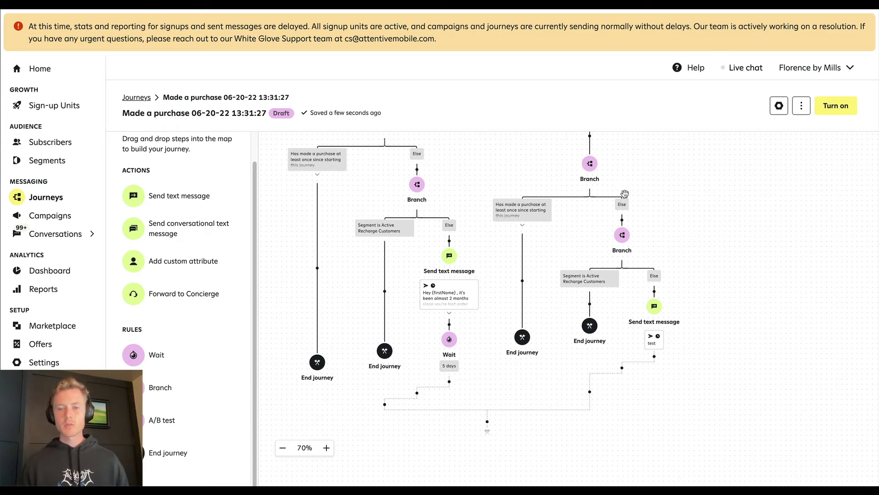
scroll(675, 190, "down", 2)
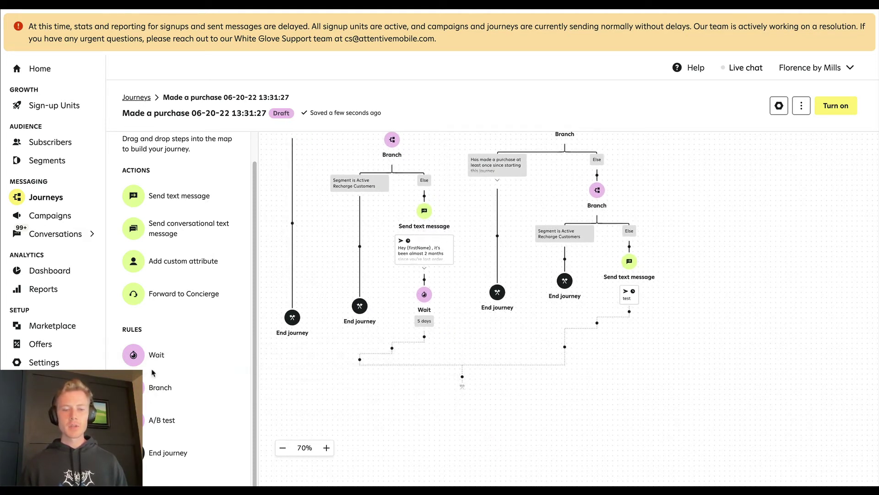
left_click_drag(216, 341, 614, 298)
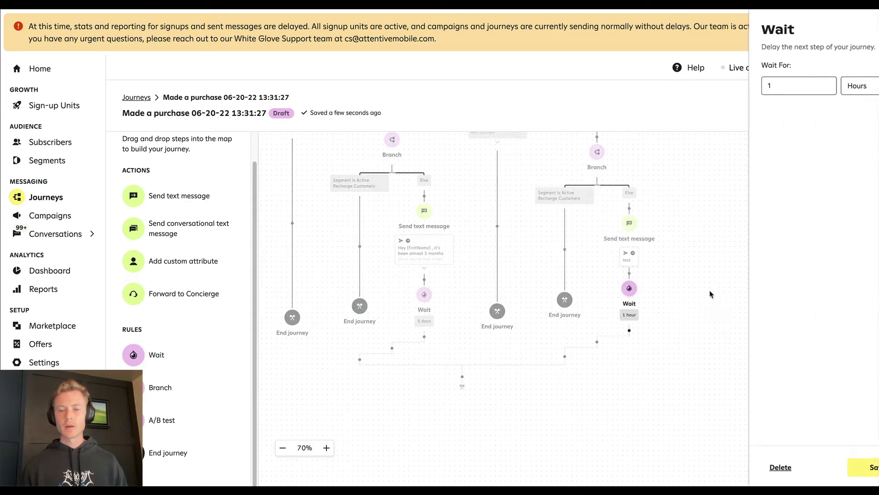
Set the new Wait to 5 Days and save it
left_click(824, 86)
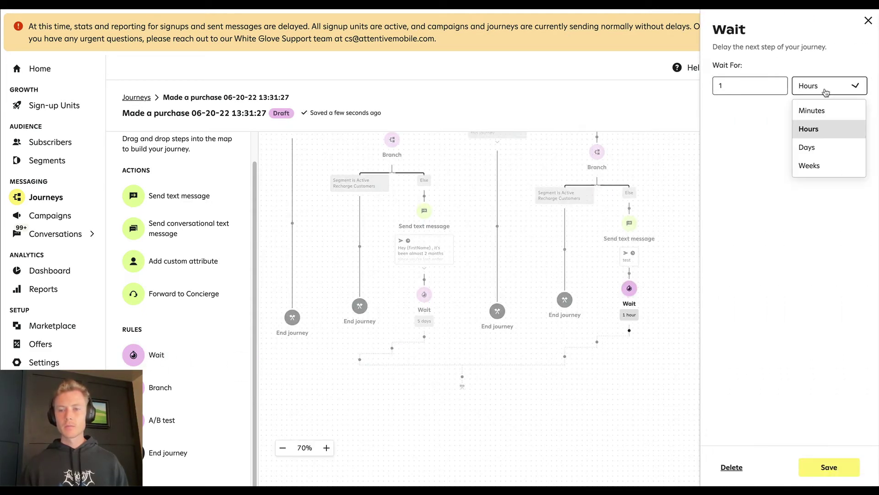
left_click(816, 145)
left_click(772, 92)
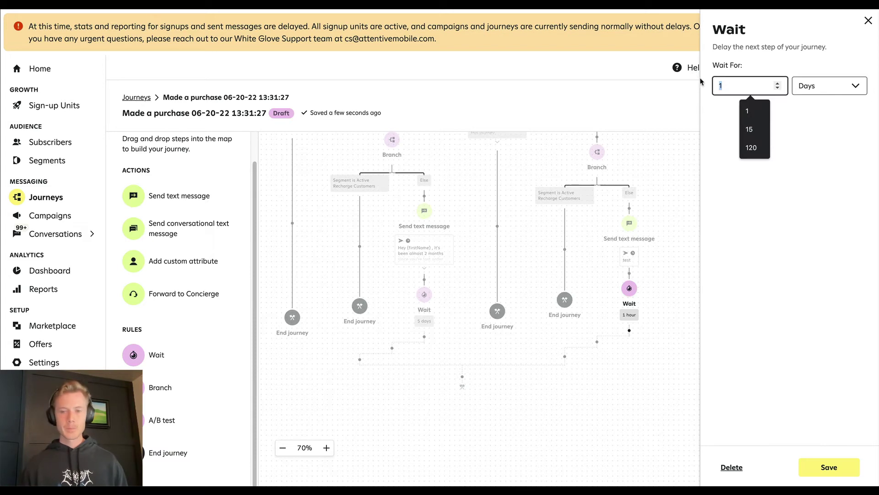
type("5")
left_click(829, 465)
After the left 5-day Wait, branch on 'Has made a purchase' and end purchasers' journey
left_click_drag(719, 357, 697, 275)
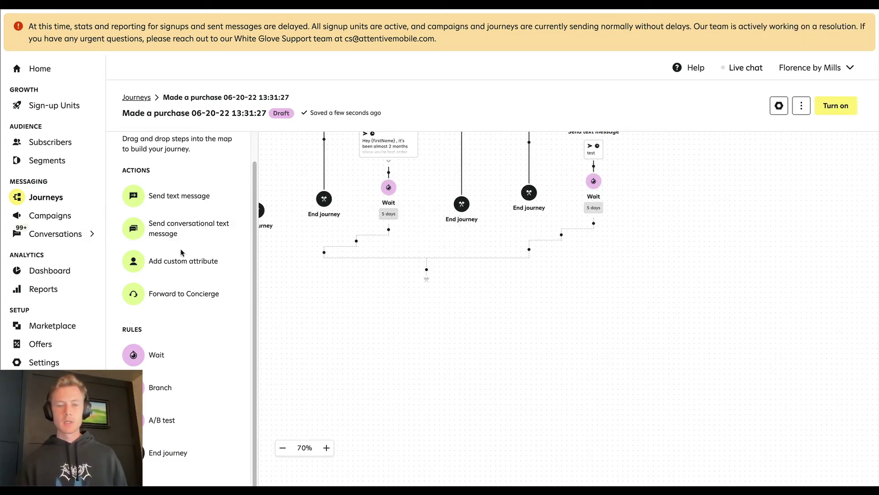
left_click_drag(175, 378, 388, 230)
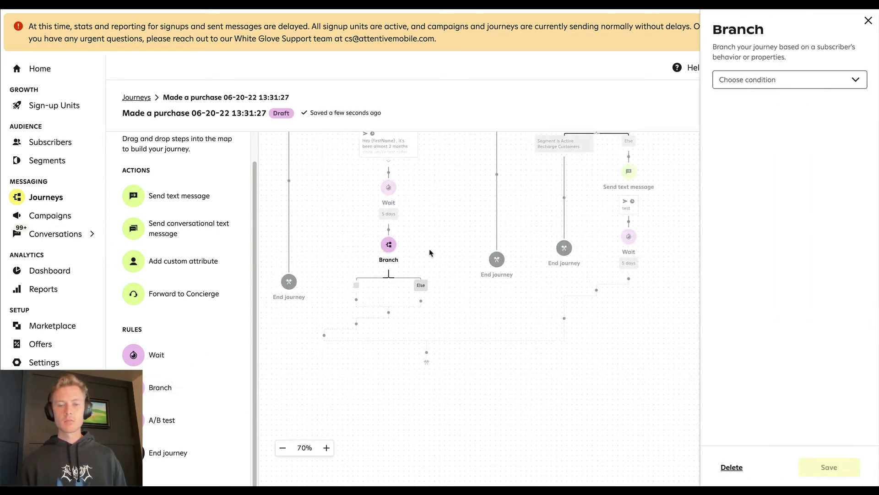
left_click(769, 86)
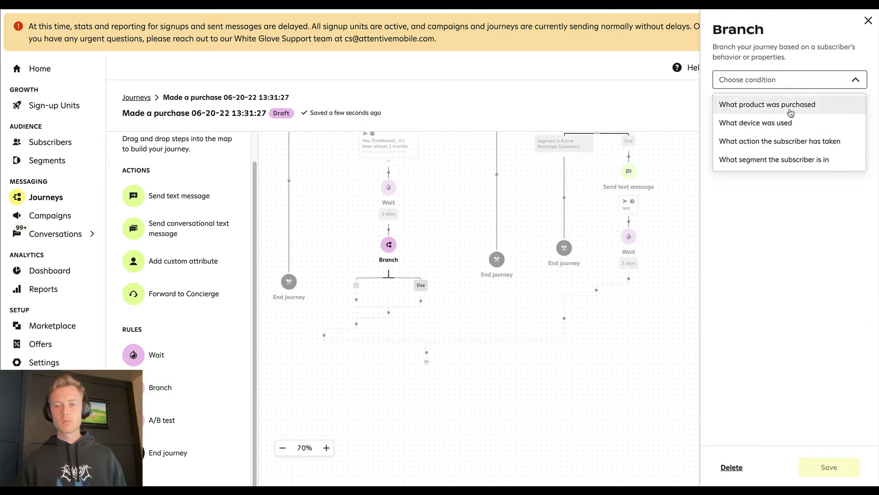
left_click(801, 146)
left_click(771, 101)
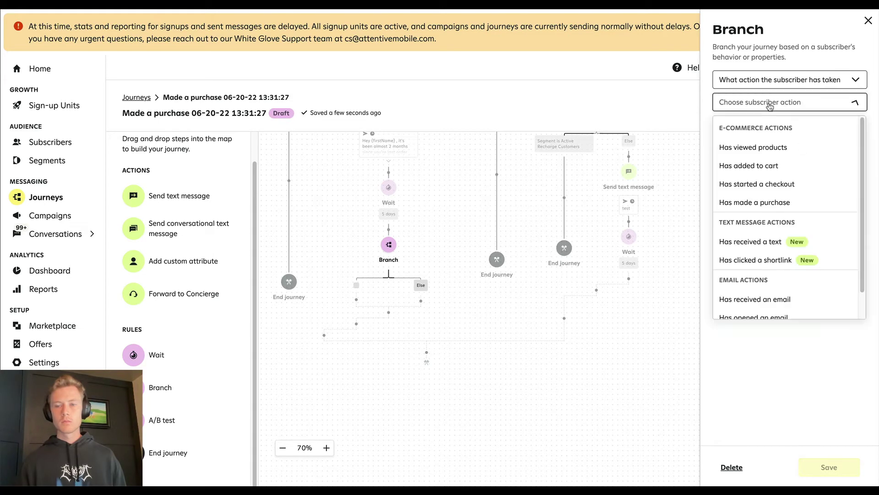
left_click(776, 200)
left_click(840, 476)
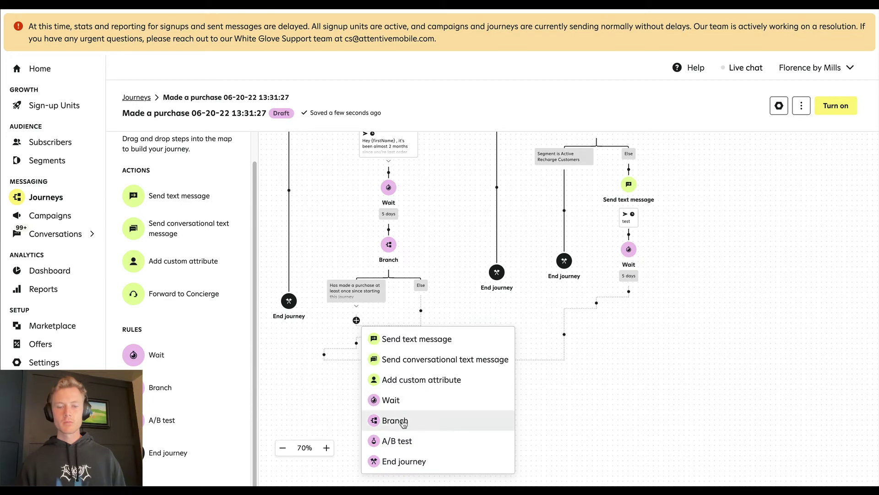
left_click(398, 461)
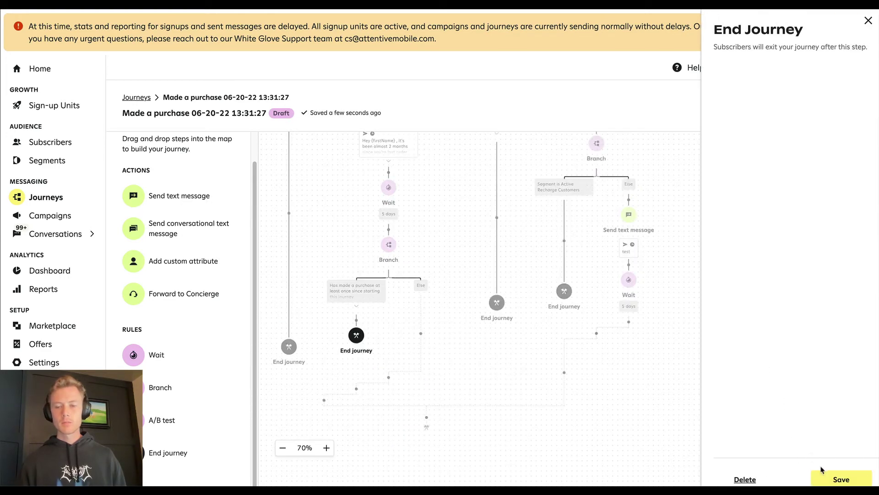
left_click(825, 477)
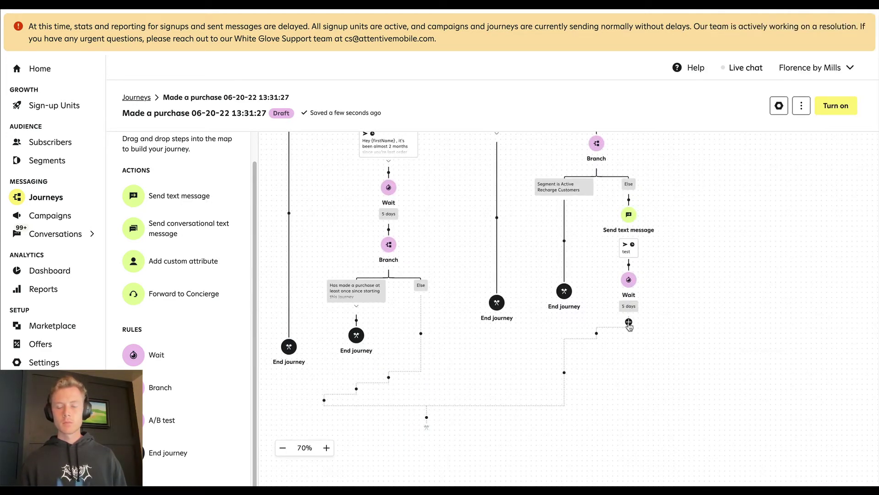
After the right 5-day Wait, branch on 'Has made a purchase' and end purchasers' journey
left_click(629, 322)
left_click(682, 421)
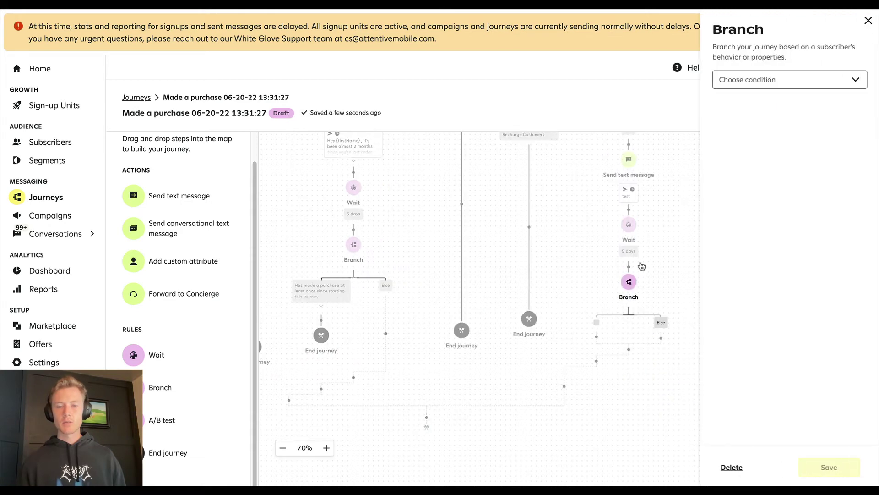
left_click(798, 80)
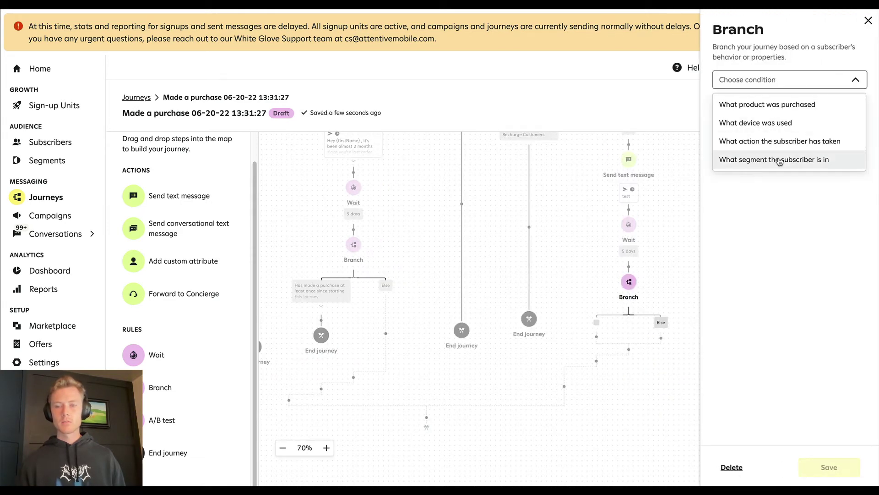
left_click(788, 144)
left_click(785, 101)
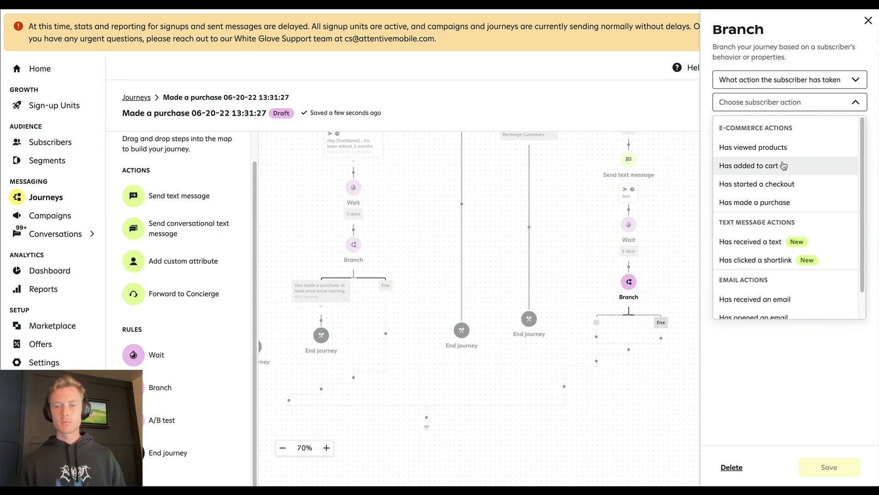
left_click(782, 200)
left_click(825, 467)
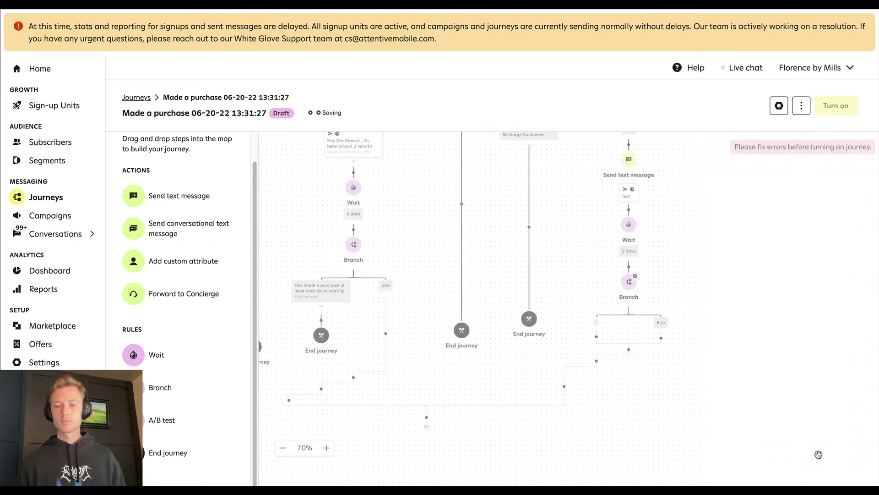
left_click(599, 342)
left_click(641, 313)
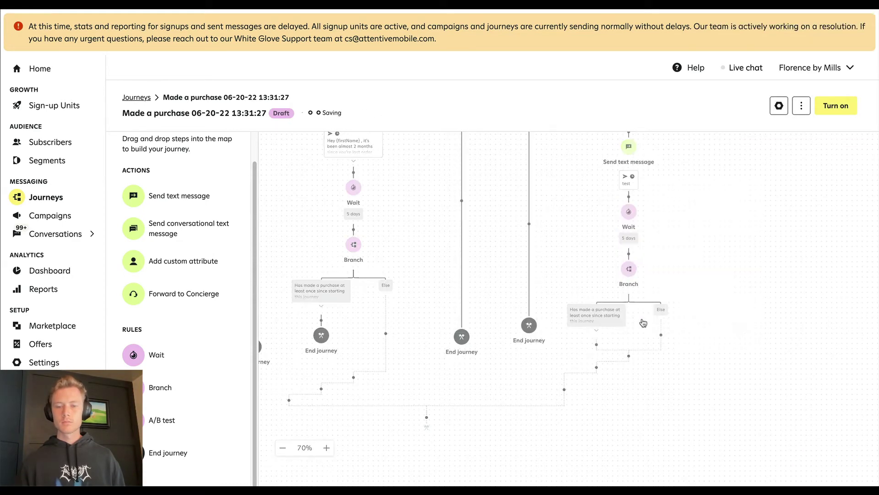
left_click(834, 475)
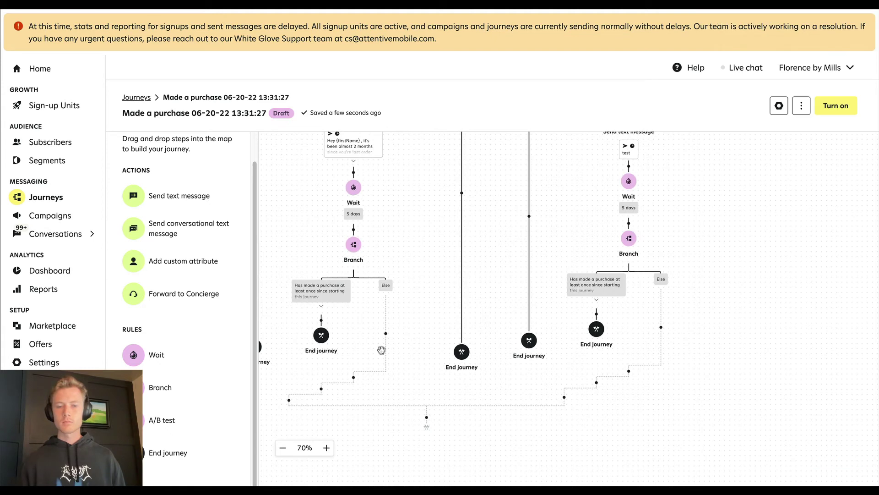
left_click(385, 334)
Add a follow-up text on the left Else path with body 'test' and a Replenishment message name, and save
left_click(445, 351)
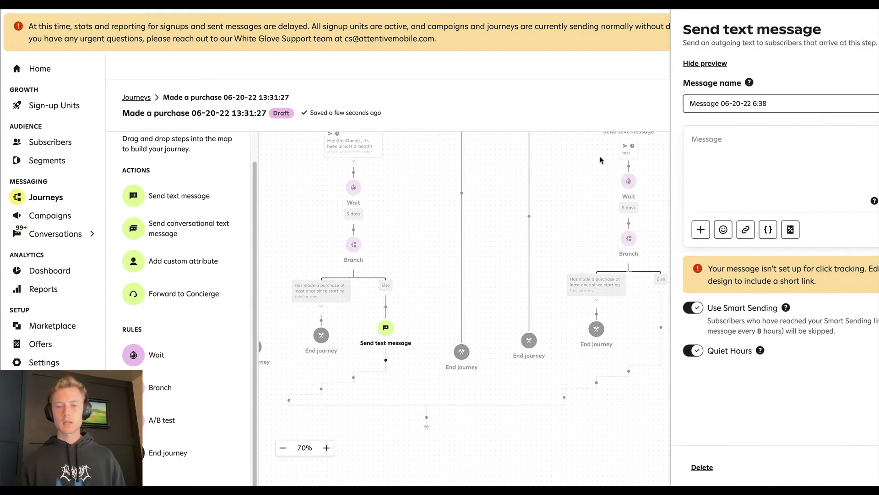
left_click(521, 169)
type("test")
left_click(510, 103)
key("ctrl+a")
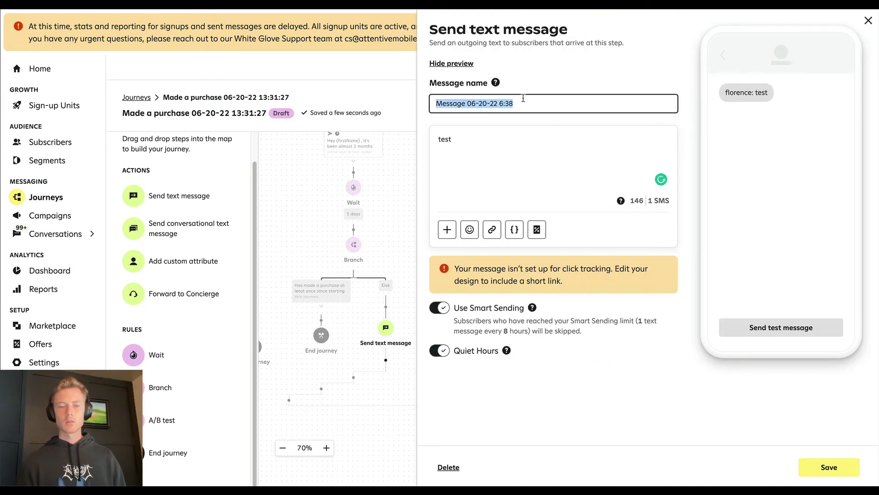
type("M")
key("BackSpace")
type("Rep")
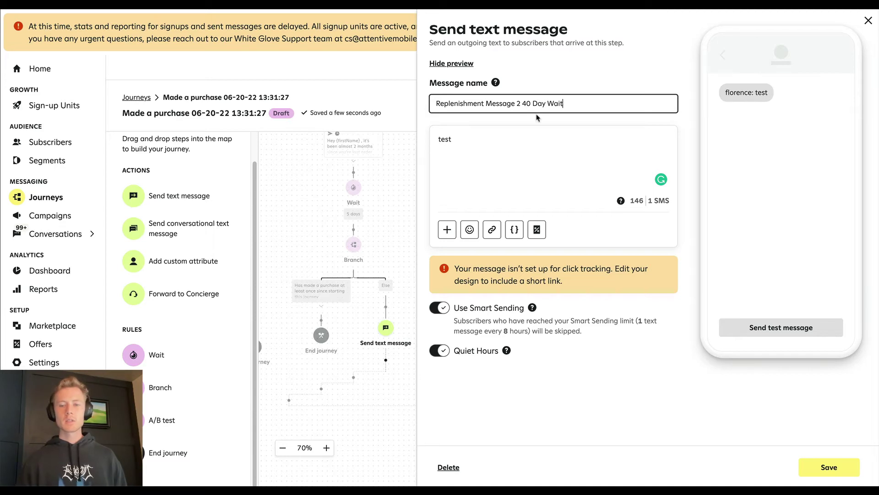
left_click(805, 463)
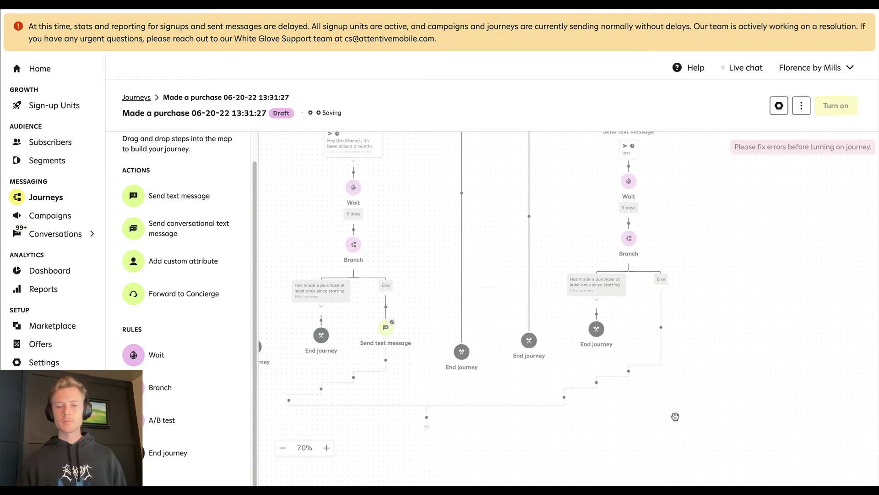
Add a text on the right Else path named 'Replenishment Message 2 45 Day Wait' with body 'testtta dsaf', and save
left_click(661, 327)
left_click(686, 347)
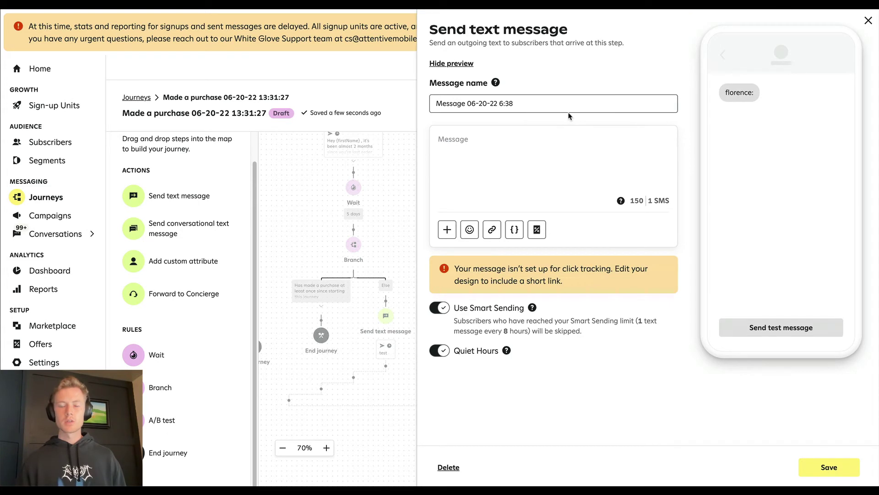
left_click(569, 111)
key("super+a")
type("Reple")
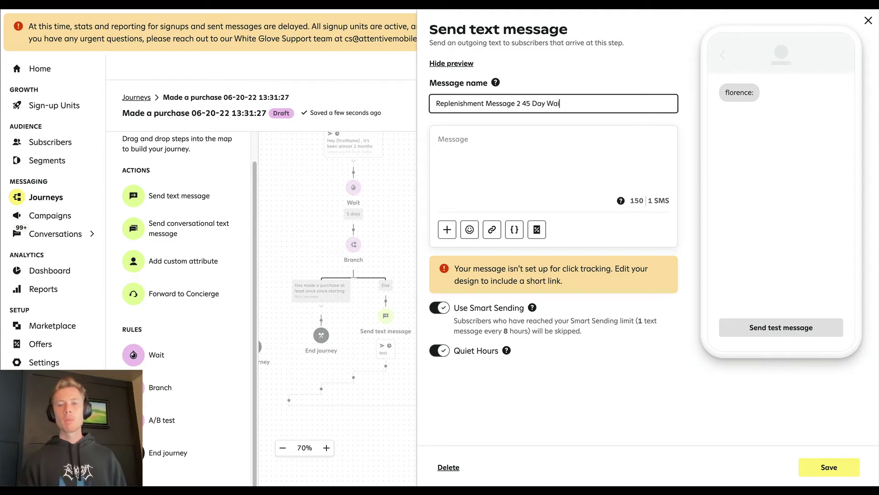
left_click(803, 463)
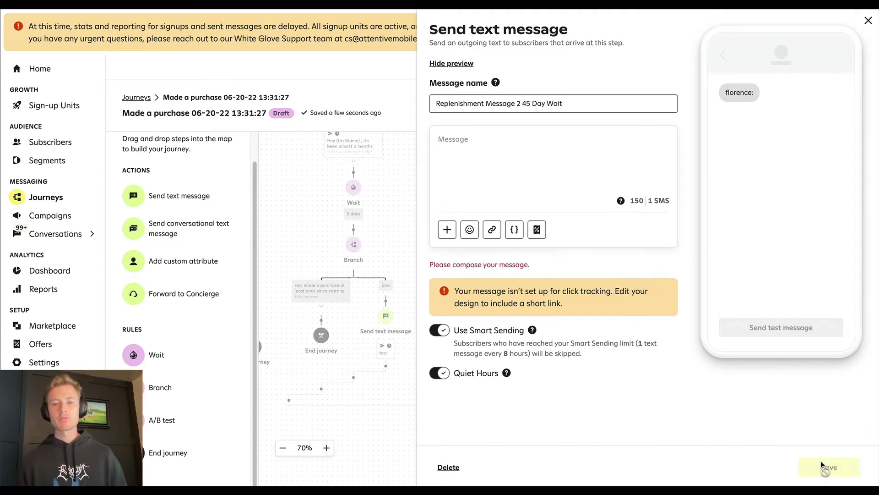
left_click(537, 177)
type("test")
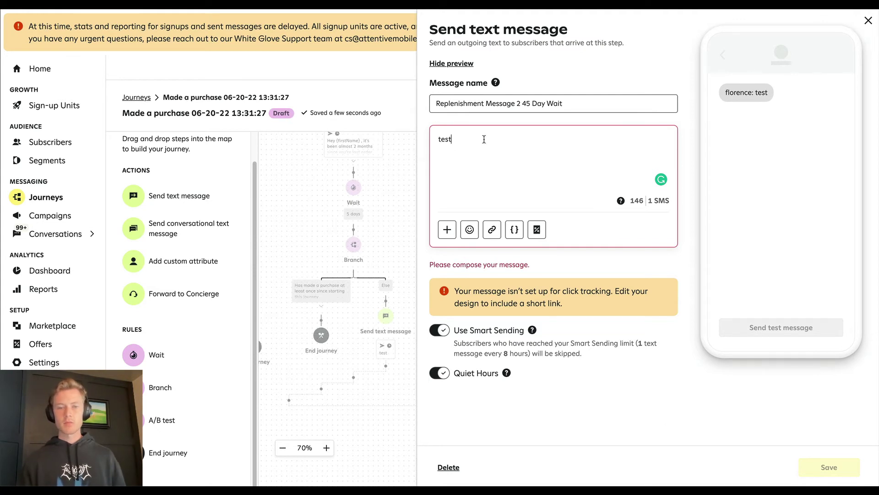
type("tta ")
type("dsaf")
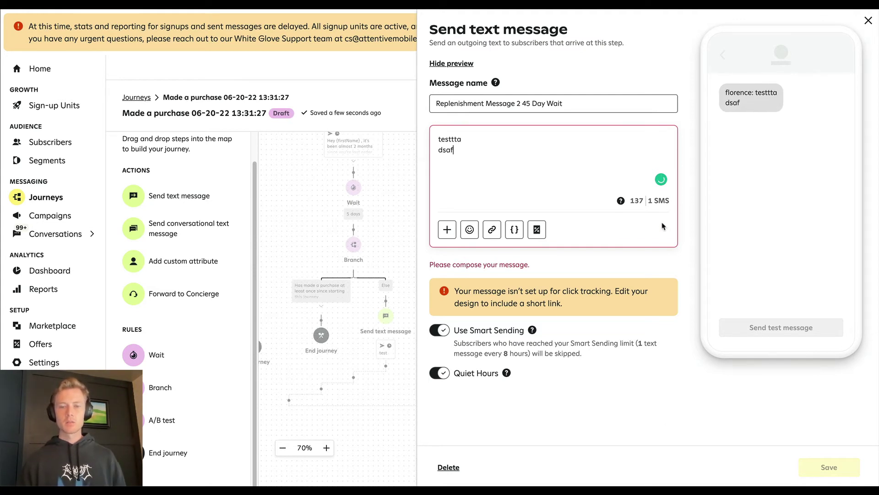
left_click(514, 229)
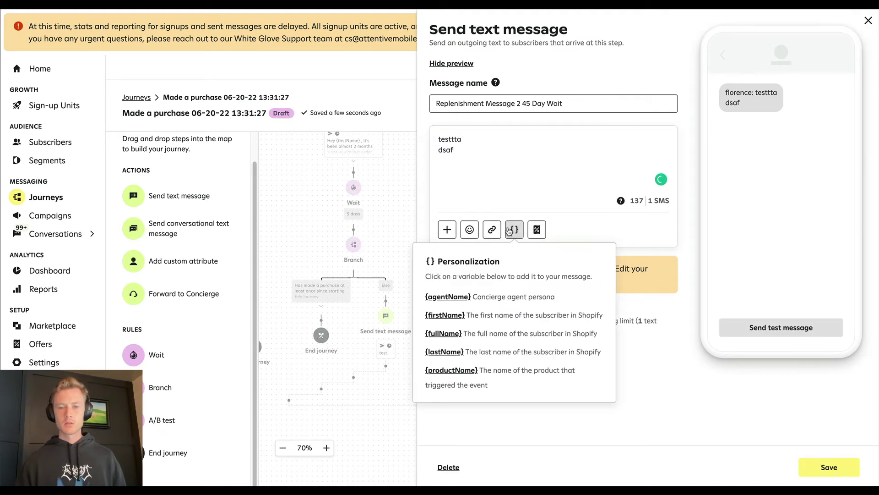
left_click(568, 182)
left_click(806, 465)
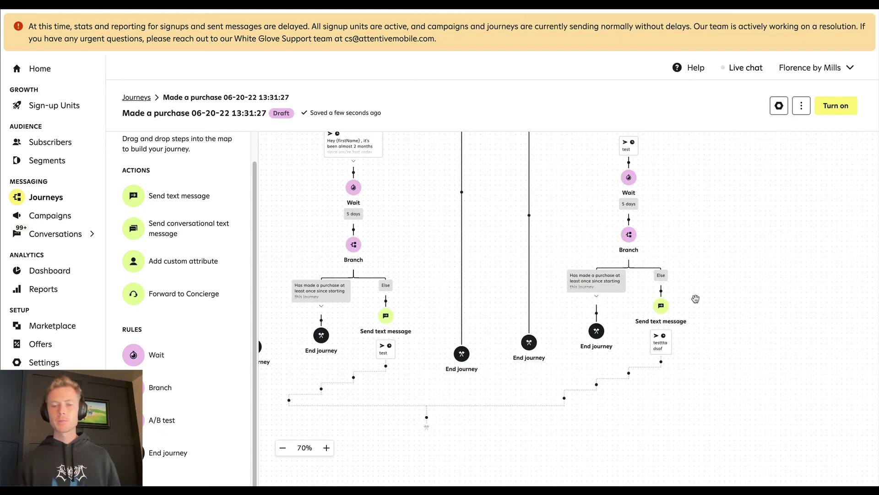
Wrap the left path's first reminder in a 50/50 A/B test as Variation 1, with a new Variation 2 text
left_click_drag(726, 283, 729, 342)
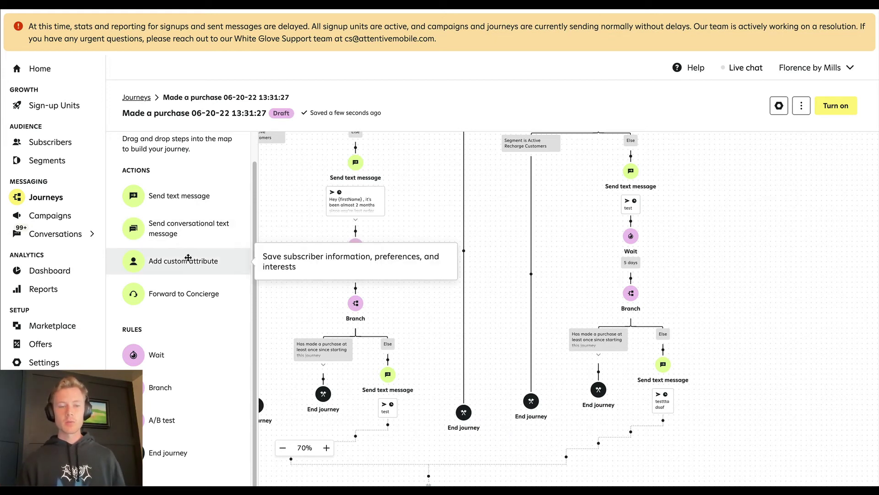
left_click_drag(184, 420, 356, 149)
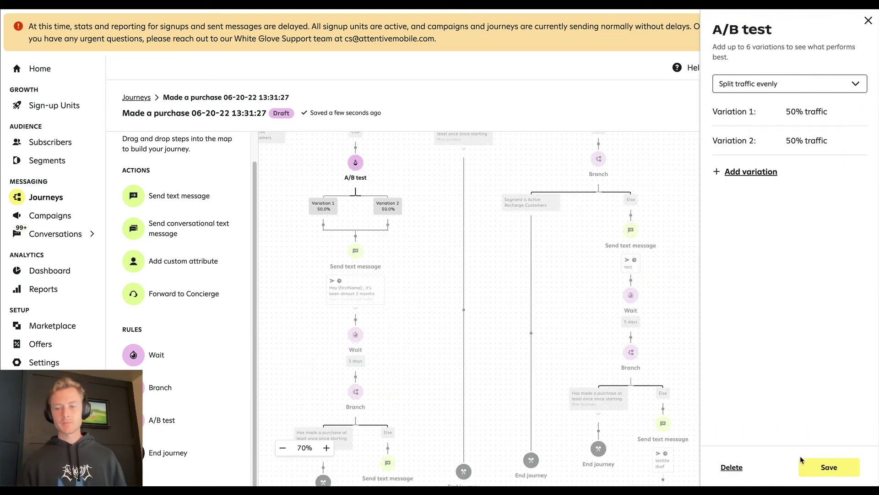
left_click(802, 460)
left_click_drag(402, 257, 417, 262)
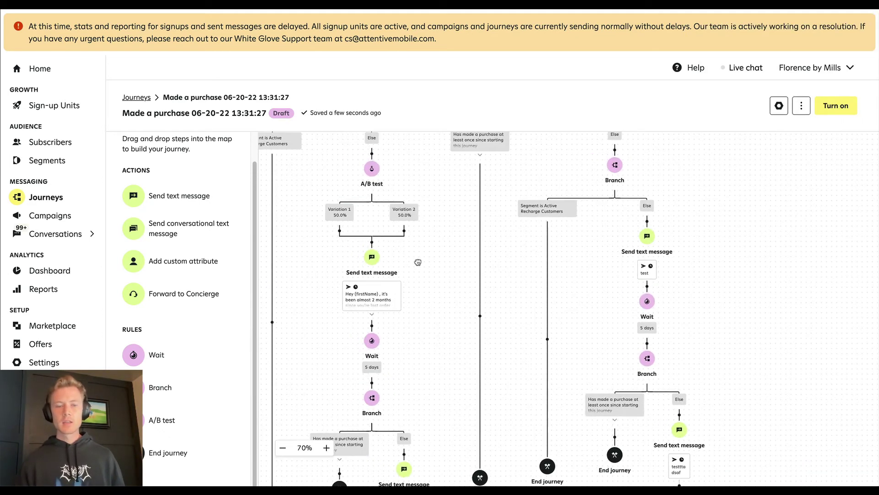
left_click_drag(364, 262, 337, 231)
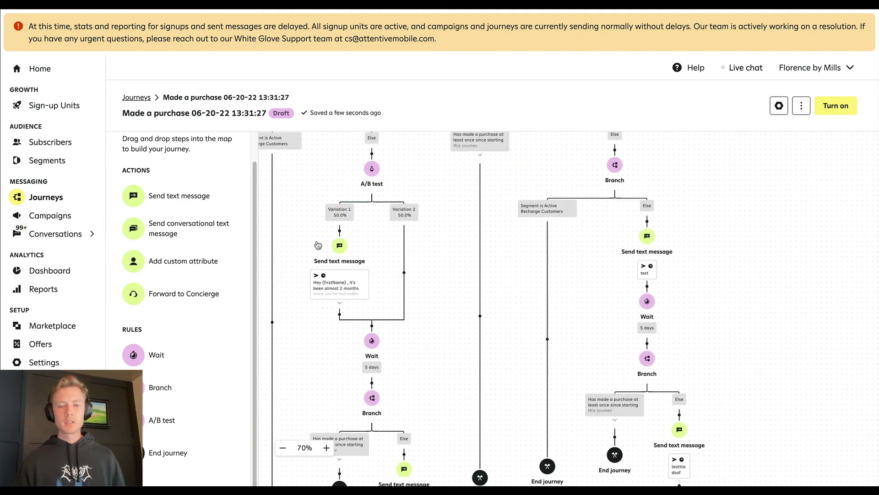
left_click_drag(171, 196, 404, 267)
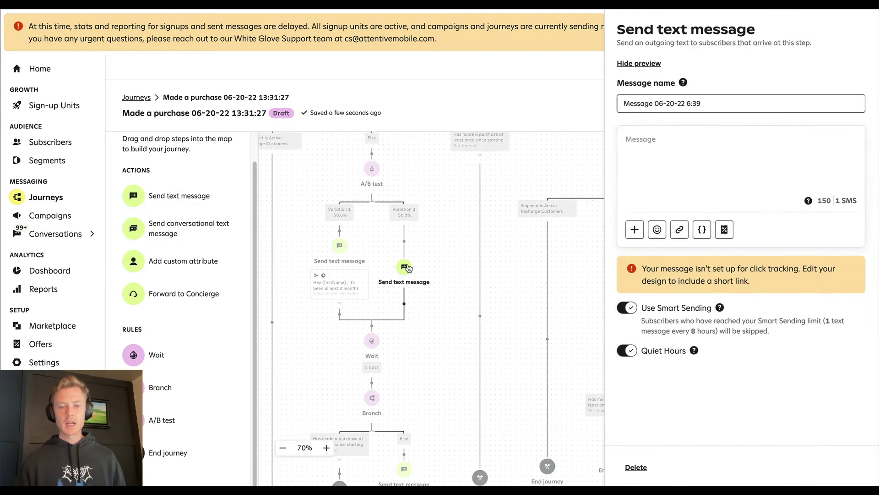
Give the Variation 2 text body 'Hey what's up?' and name 'Replenishment Message 1 Variation B 40 Day Wait', then save
left_click(497, 170)
type("Hey what's up?")
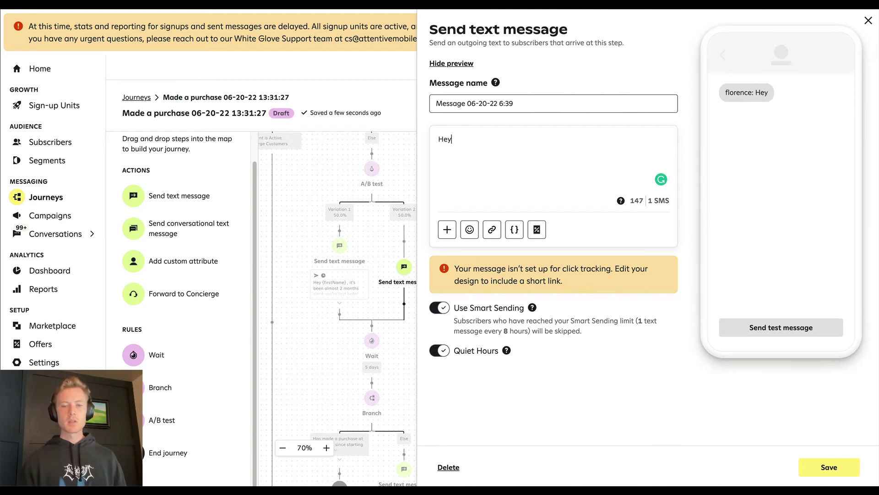
triple_click(510, 111)
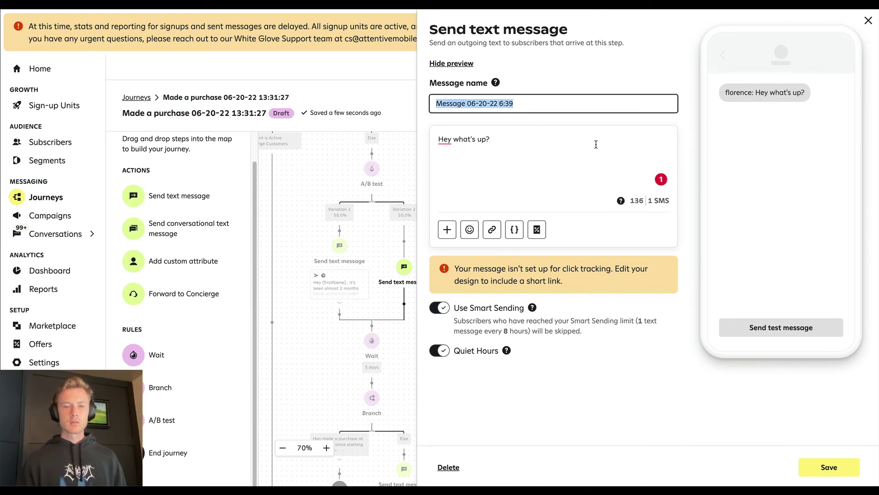
type("M")
key("BackSpace")
type("R")
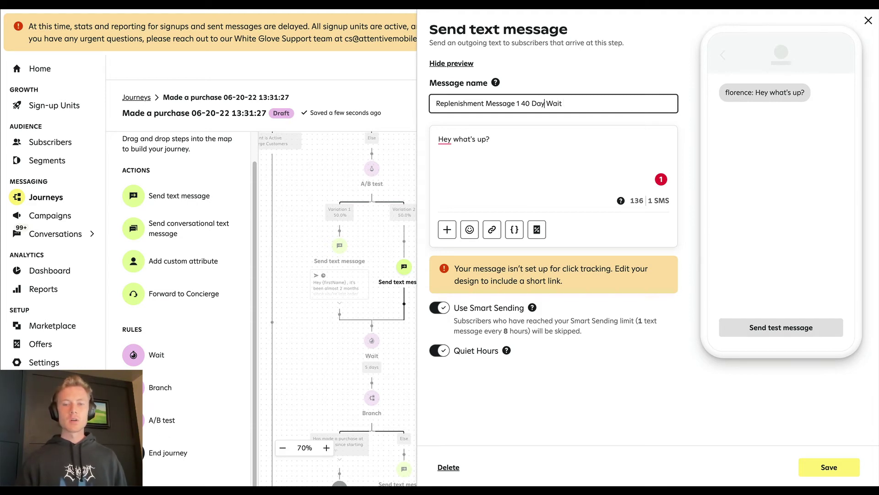
type("Variation B")
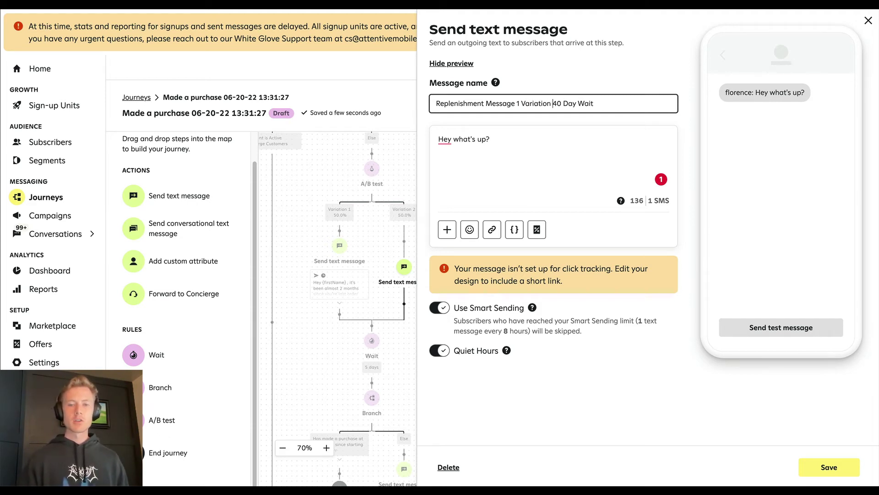
key("ctrl+a")
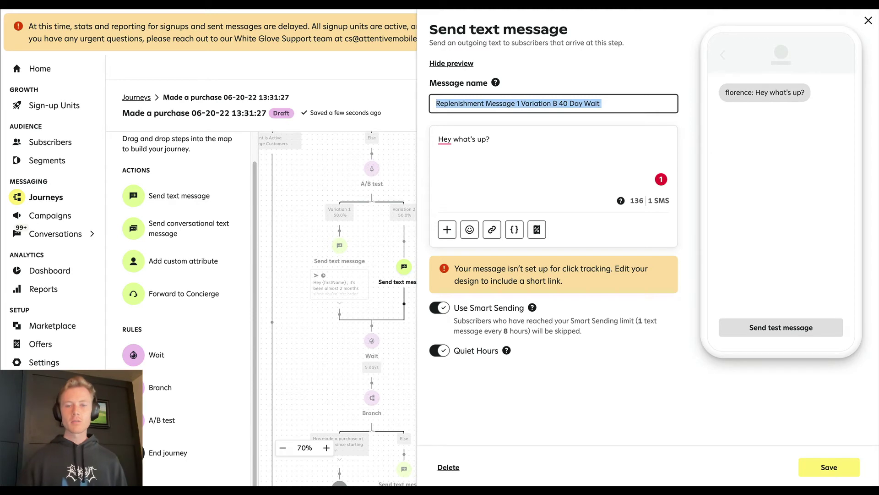
left_click(828, 467)
Rename the Variation 1 text to 'Replenishment Message 1 Variation A 40 Day Wait' and save
left_click(341, 285)
left_click(519, 103)
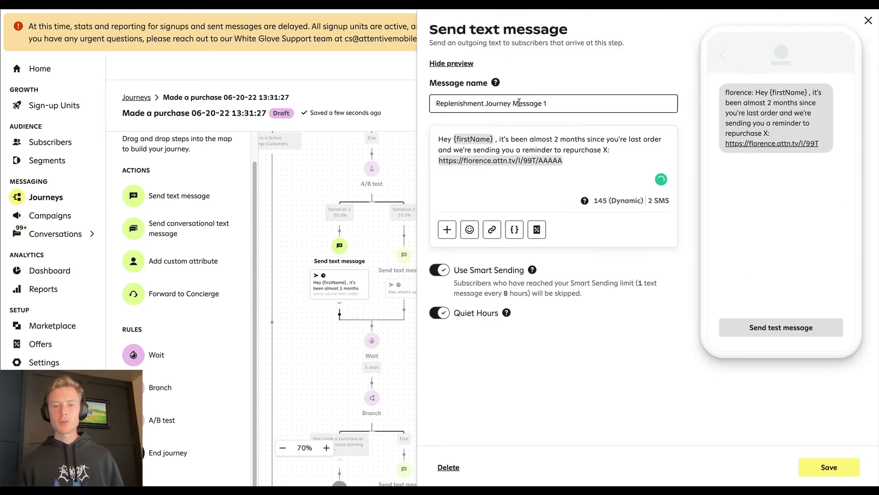
key("ctrl+a")
type("Replenishment Message 1Variation B 40 Day Wait")
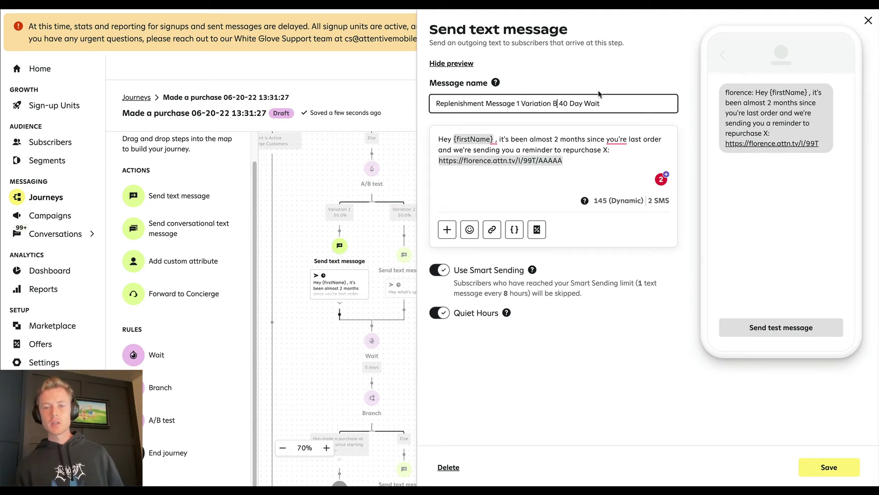
key("BackSpace")
type("A")
left_click(827, 467)
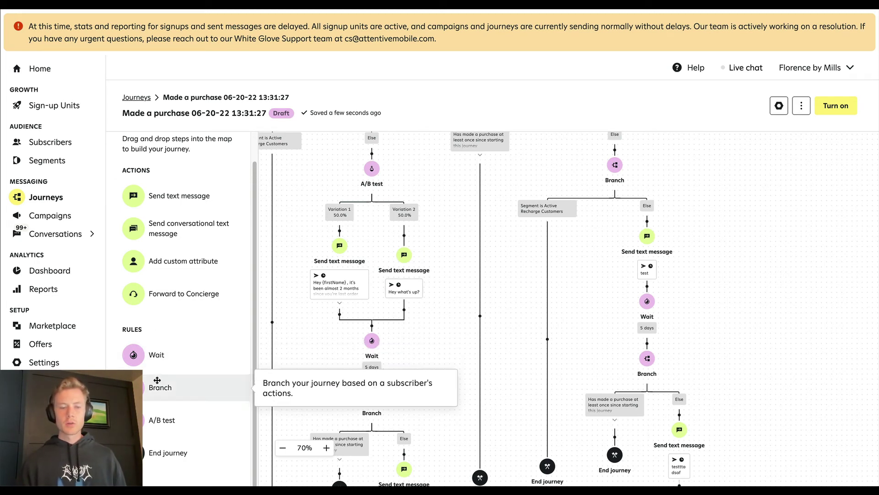
Add a 50/50 A/B test on the right Else path, moving its text into Variation 1 and adding a new Variation 2 text
left_click_drag(133, 387, 645, 218)
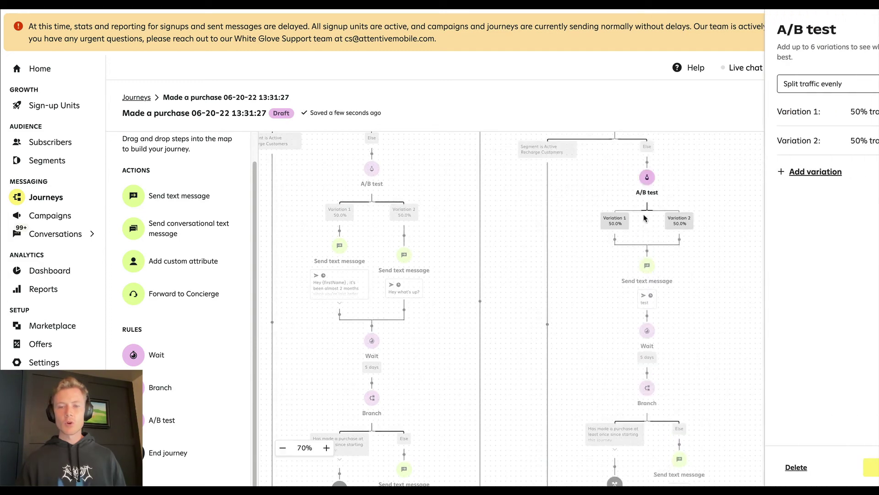
left_click(842, 466)
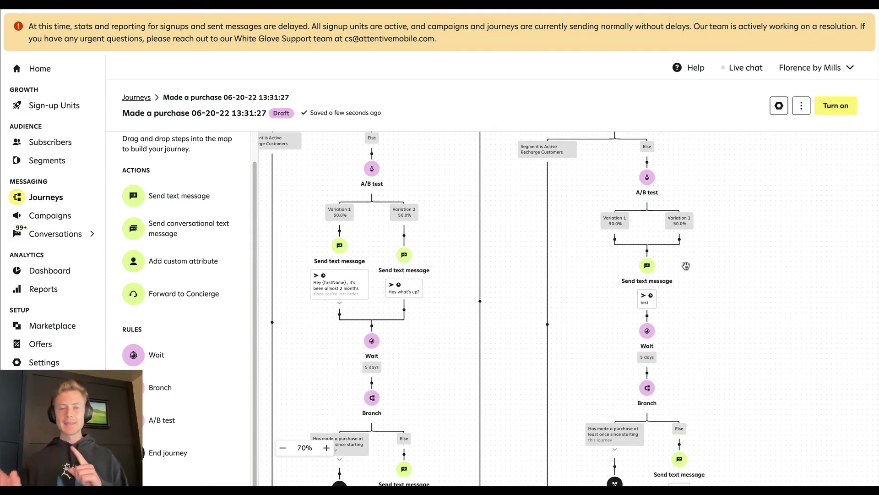
left_click_drag(649, 274, 616, 243)
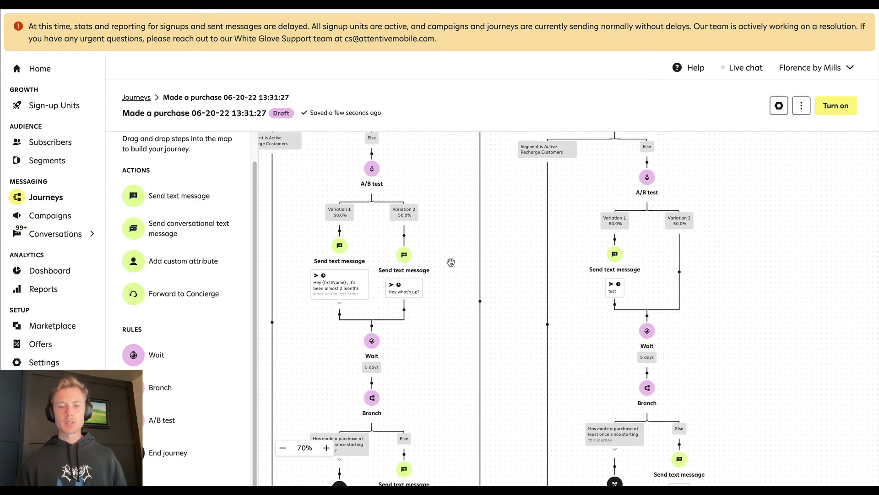
left_click_drag(158, 202, 669, 269)
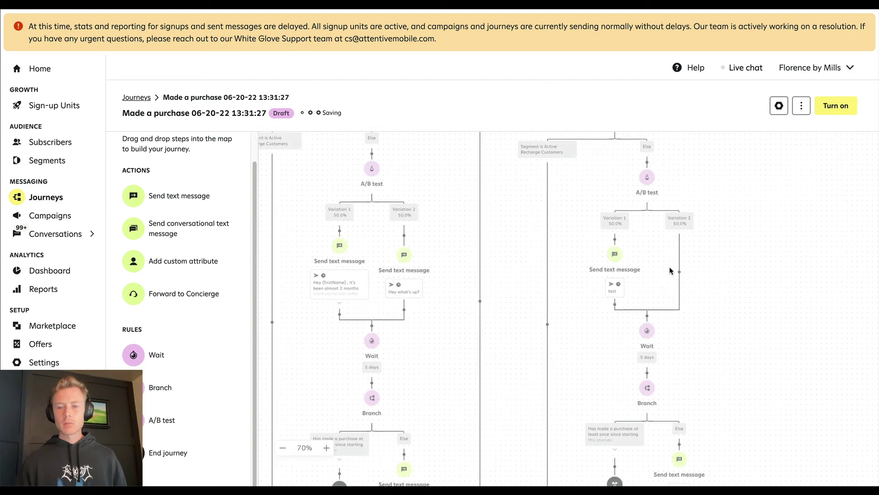
Give the new Variation 2 text the pasted Variation B name and body 'Hey what's up?', then save
triple_click(537, 103)
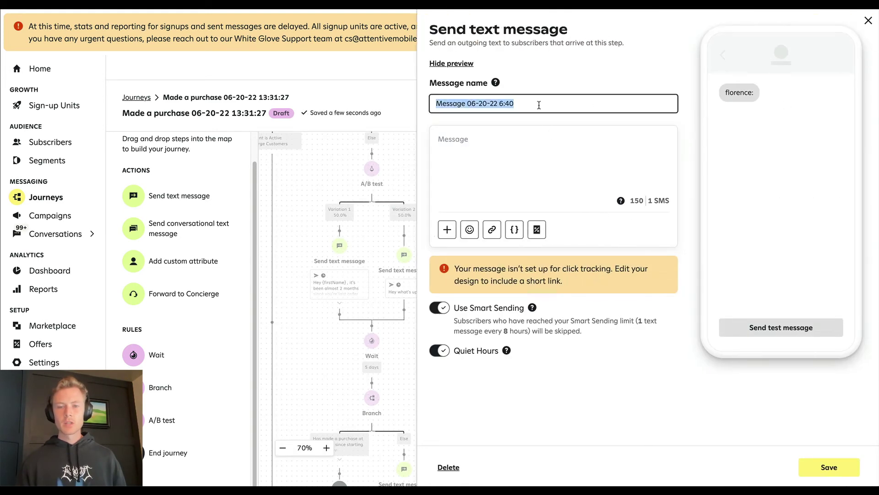
type("Replenishment Message 1 Variation B 40 Day Wait")
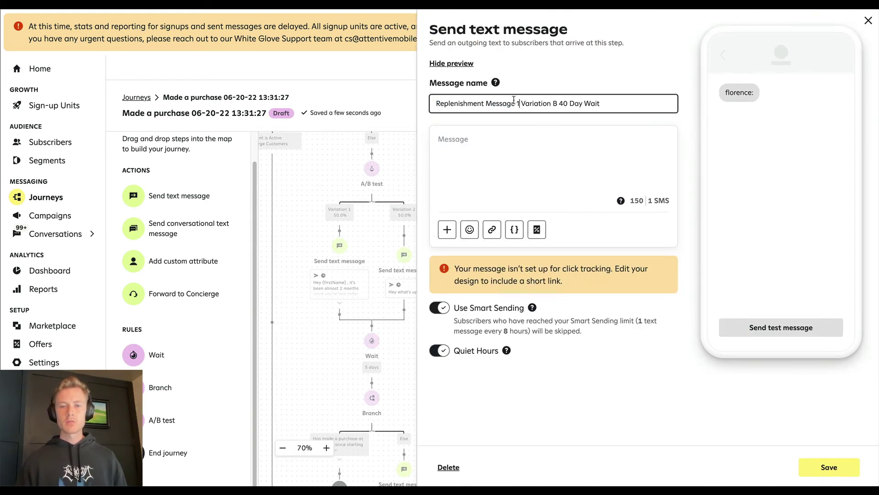
key("BackSpace")
type("4")
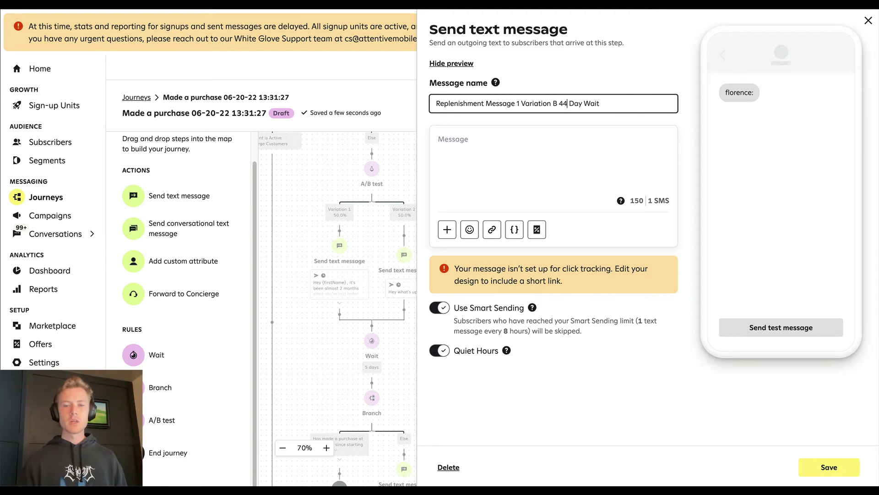
left_click(440, 139)
type("Hey w")
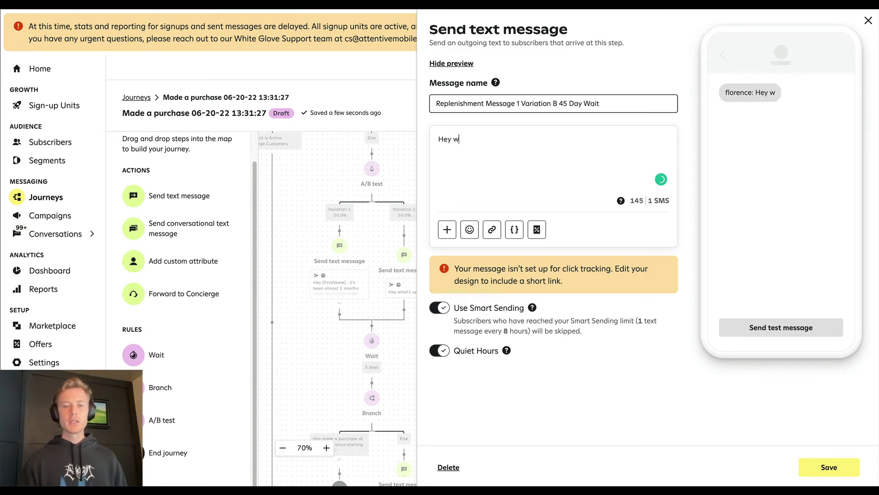
type("hat's up?")
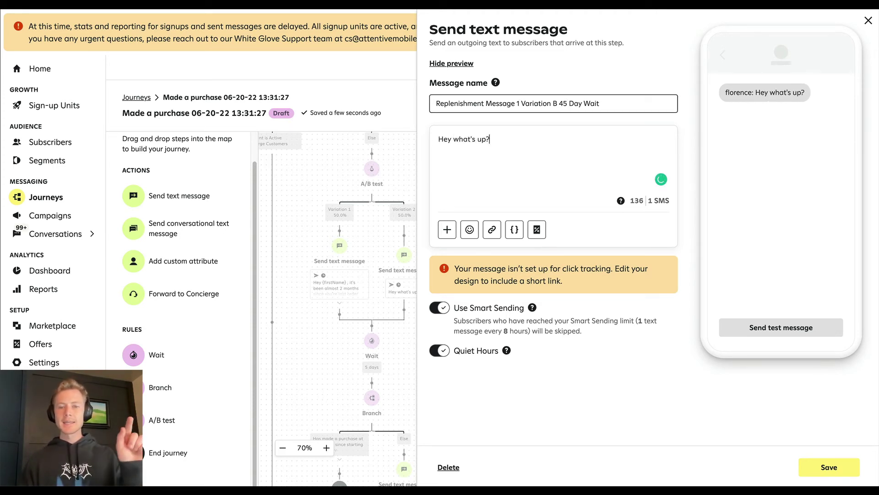
left_click(829, 467)
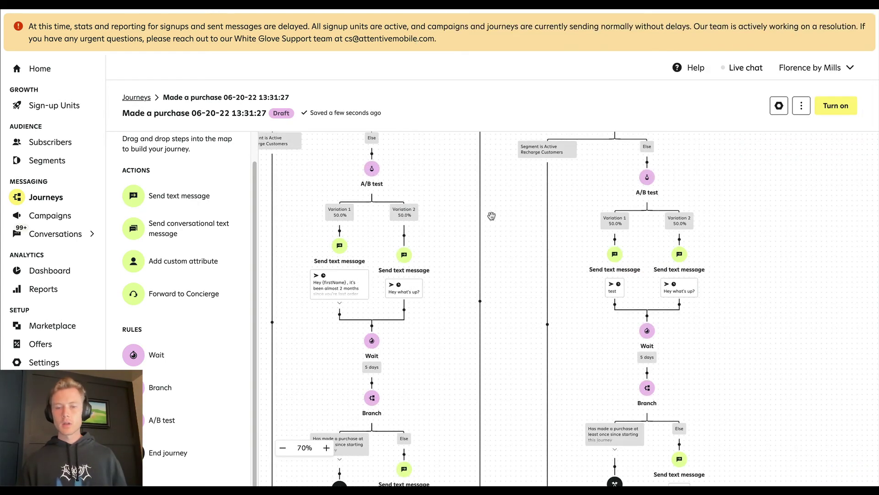
Copy the left Variation 1 reminder body over the 45-day reminder's 'test' placeholder and save
left_click(339, 284)
key("ctrl+a")
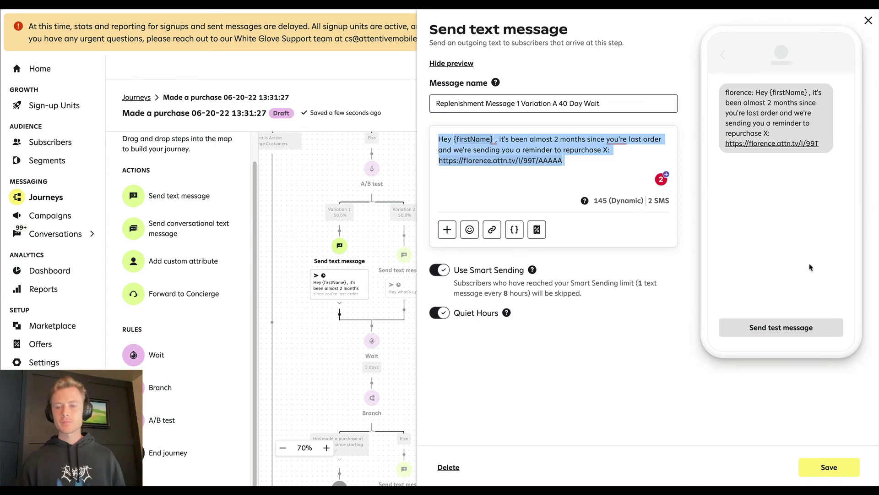
left_click(829, 467)
left_click(519, 182)
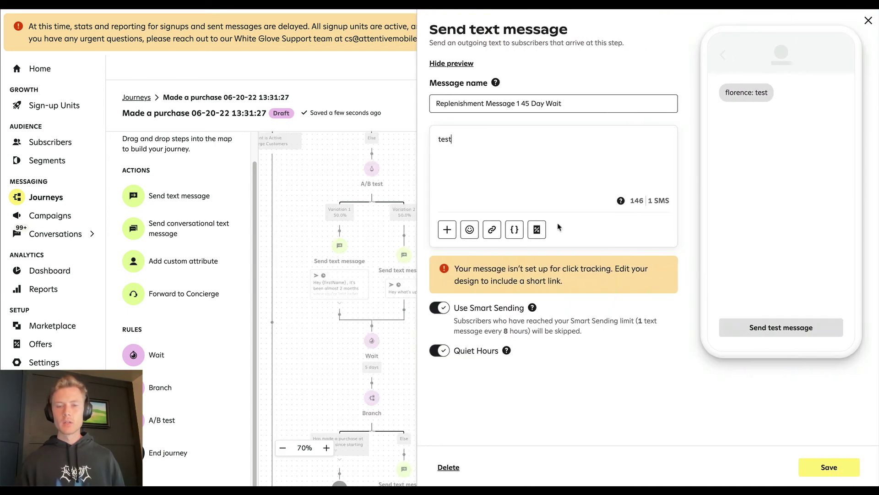
key("ctrl+a")
key("ctrl+v")
left_click(829, 467)
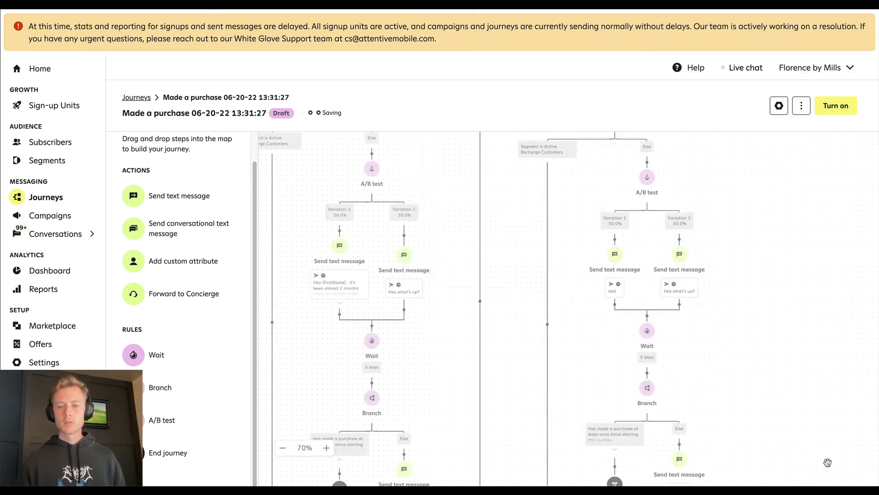
Rename the right Variation 2 text to 'Replenishment Message 1 Variation B 45 Day Wait' and save
left_click(683, 271)
left_click(586, 104)
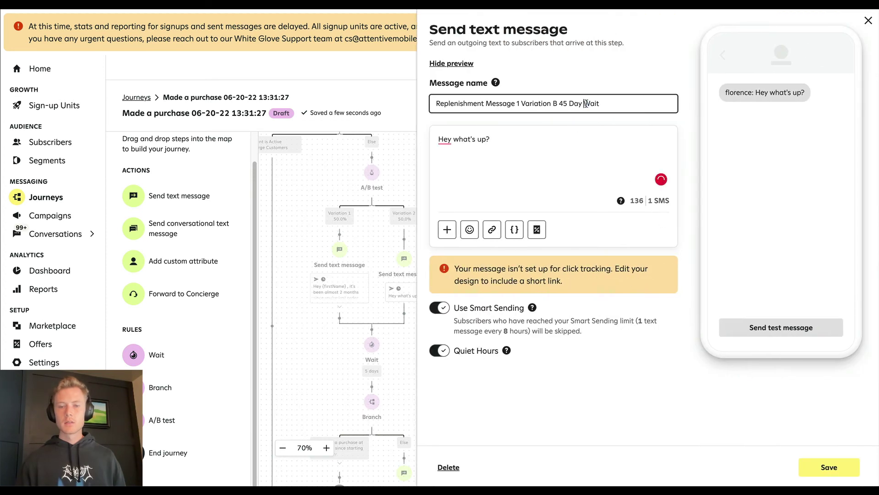
key("ctrl+a")
left_click(808, 459)
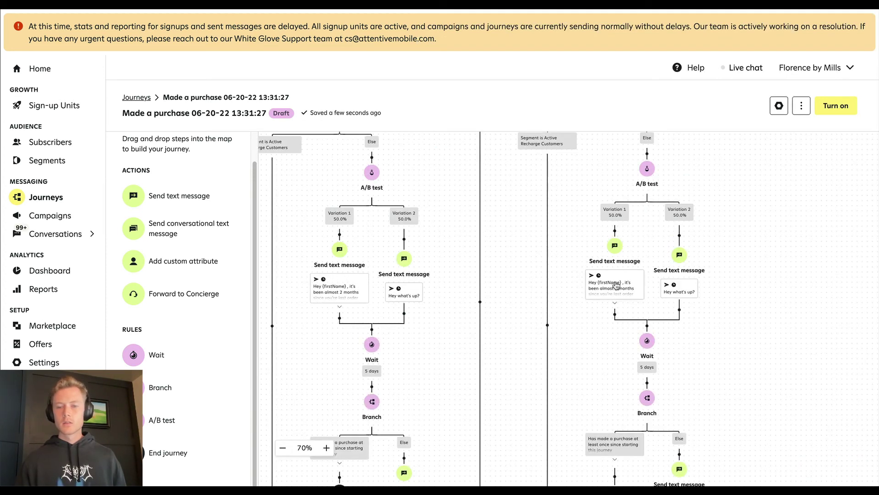
Rename the 45-day branch's Variation 1 reminder to 'Replenishment Message 1 Variation A 45 Day Wait'
left_click(614, 281)
left_click(520, 101)
type("Variation B")
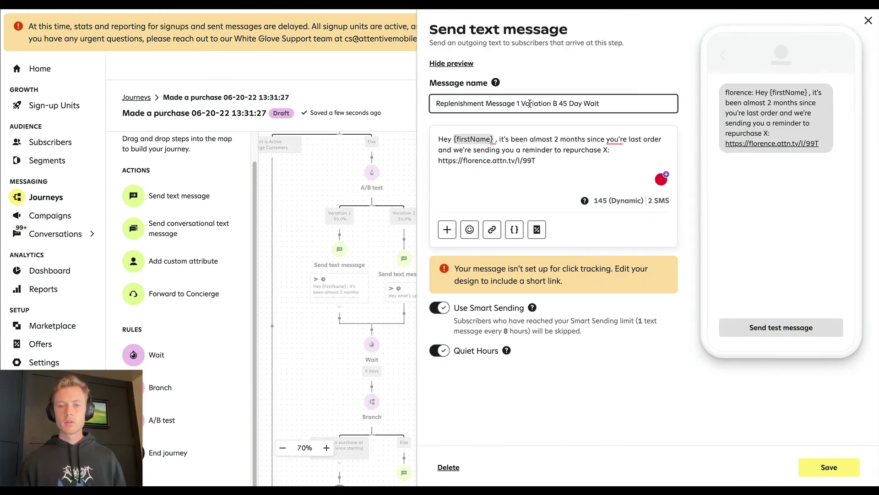
key("BackSpace")
type("A")
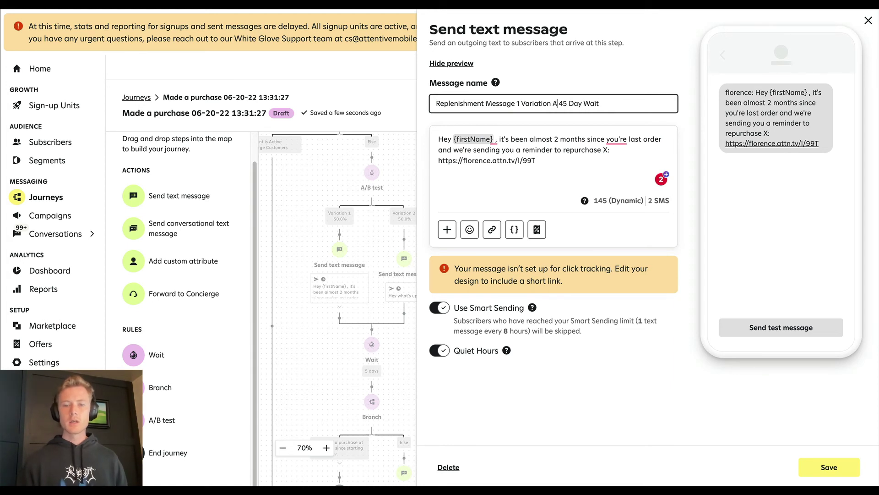
left_click(594, 162)
key("shift+Home")
key("BackSpace")
key("BackSpace")
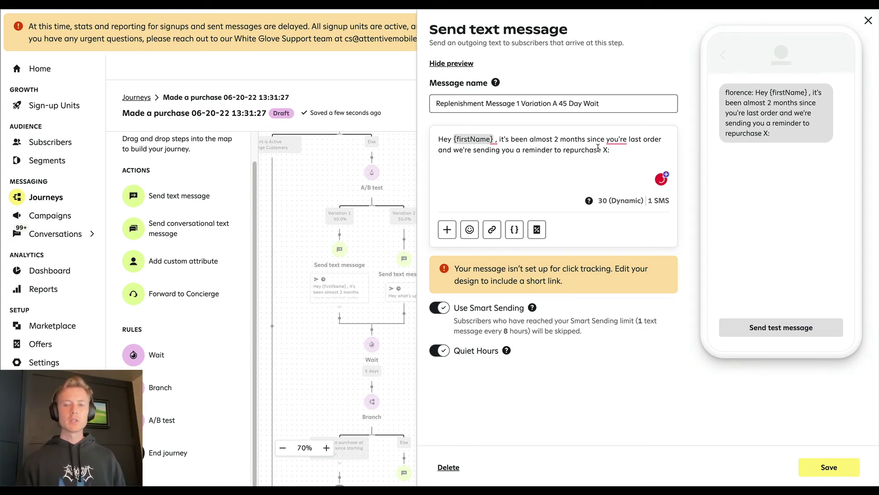
left_click(490, 230)
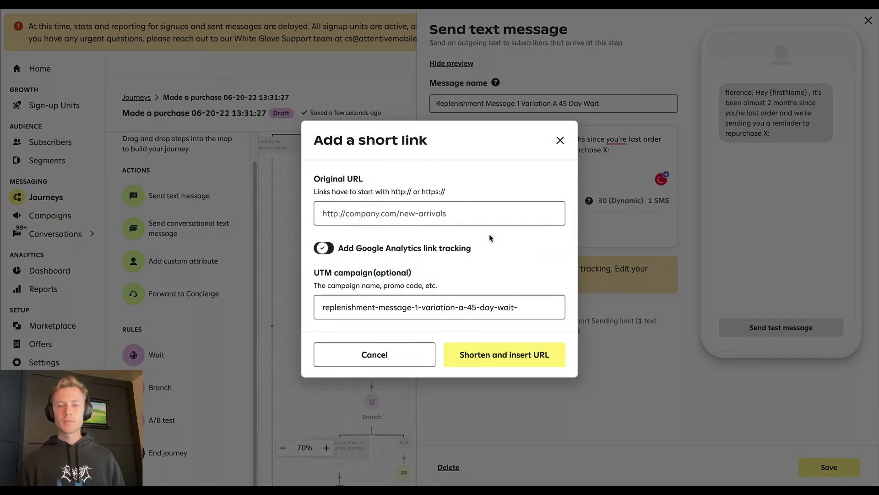
type("htt")
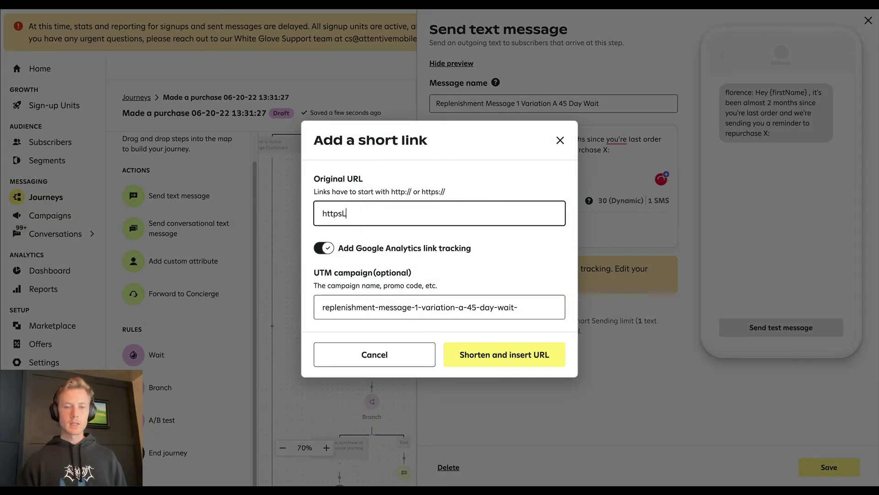
type("ps://google.c")
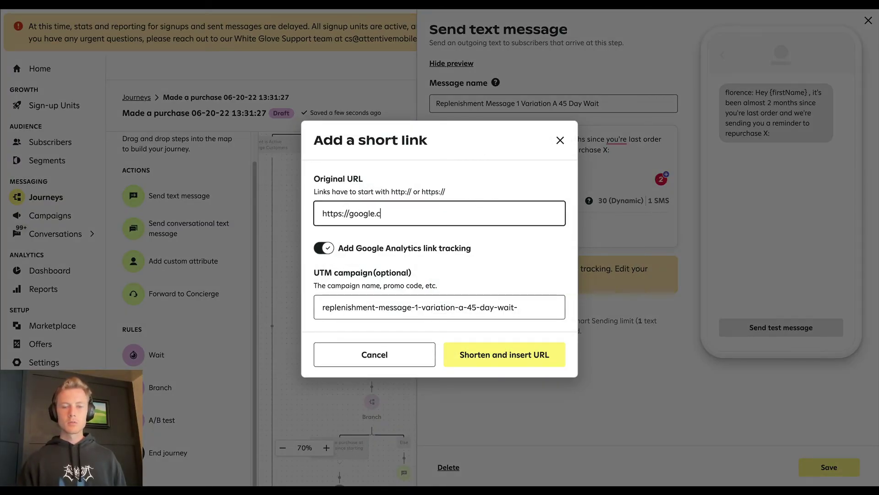
type("om")
left_click(516, 392)
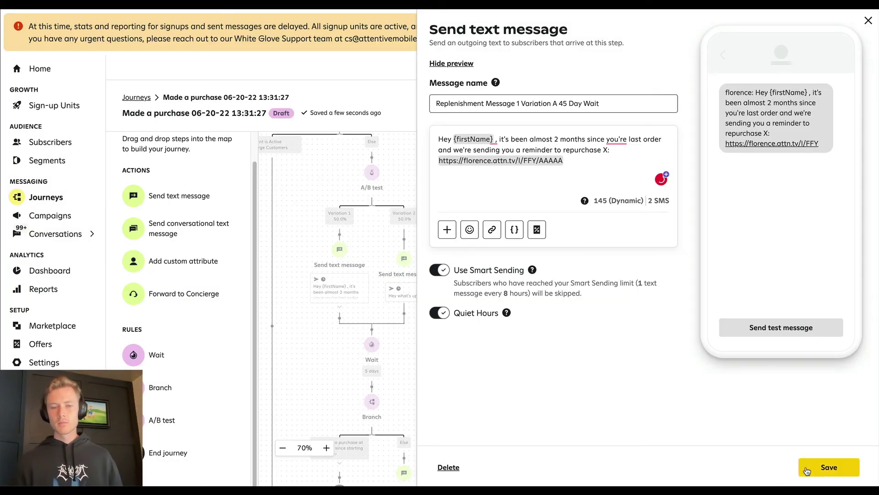
left_click(829, 466)
left_click_drag(506, 320, 555, 340)
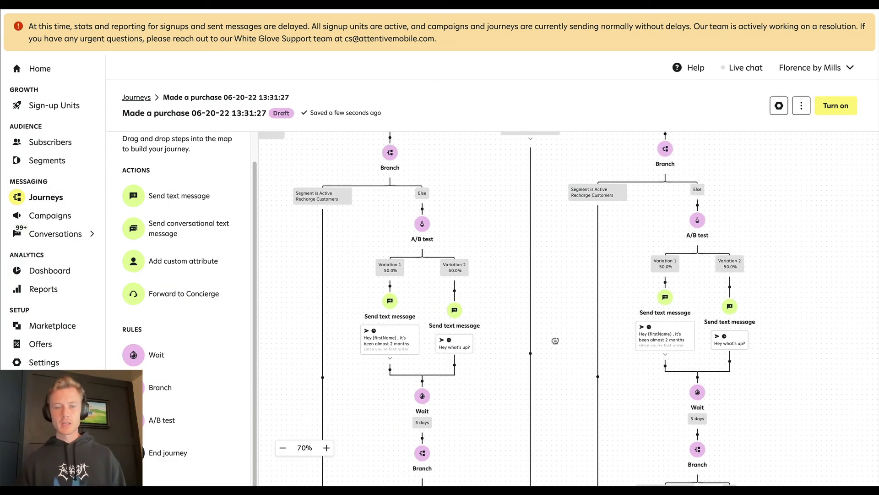
left_click(283, 447)
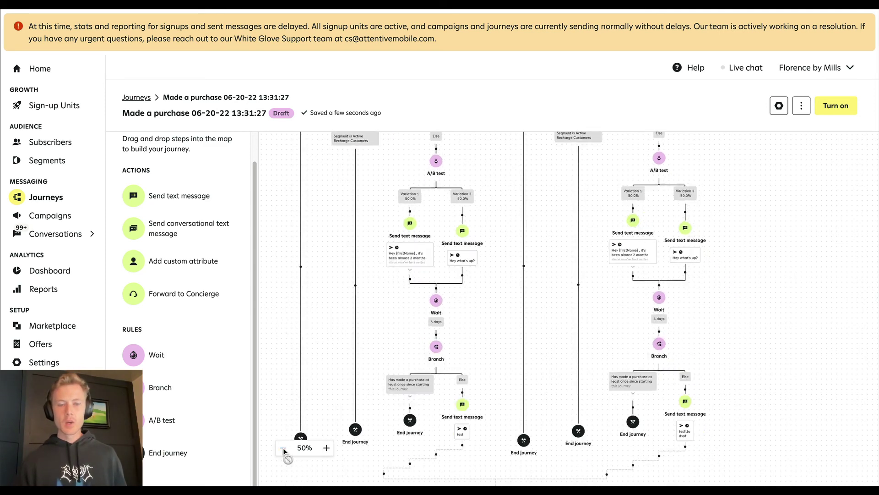
left_click(283, 448)
left_click_drag(493, 257, 495, 271)
scroll(458, 229, "up", 6)
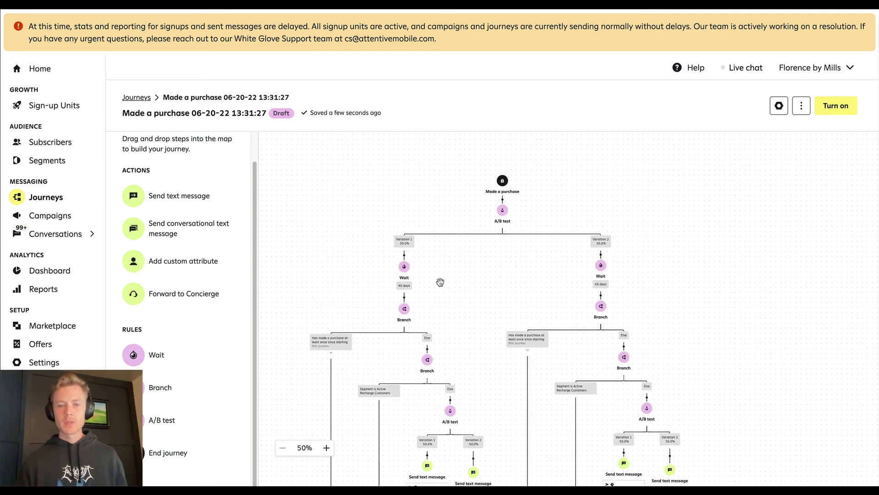
left_click(327, 448)
left_click(327, 447)
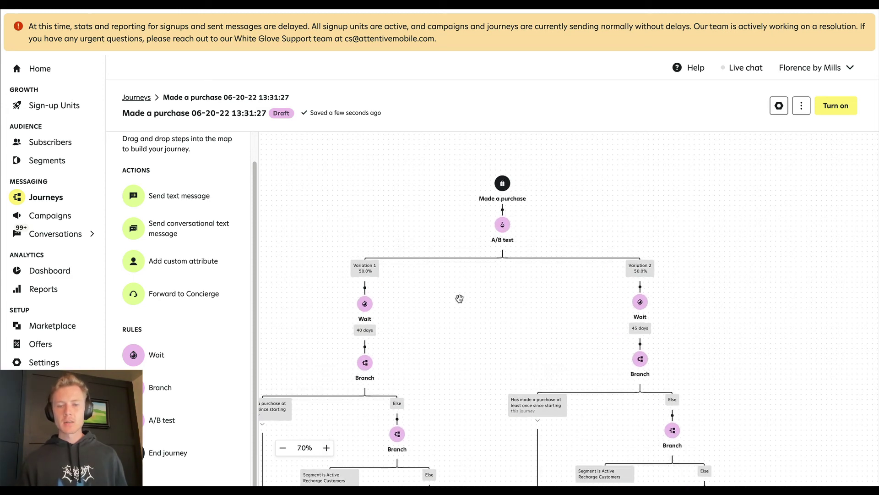
left_click_drag(460, 298, 460, 216)
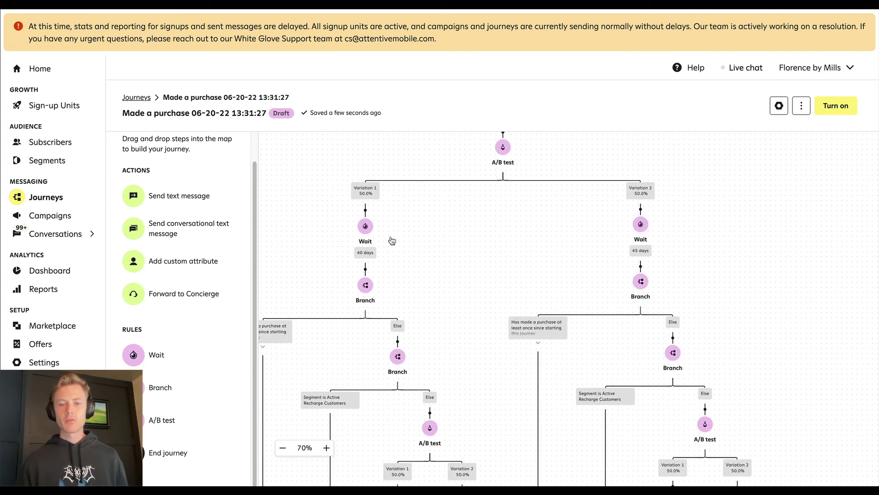
left_click_drag(500, 262, 543, 172)
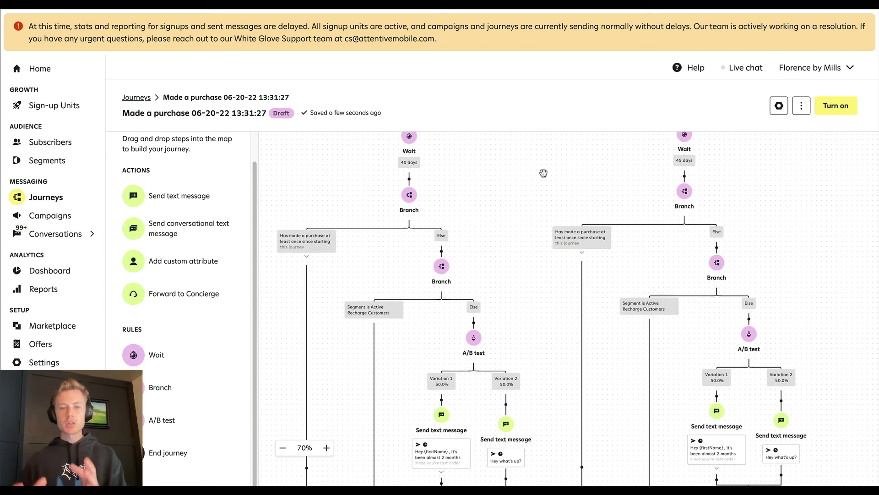
left_click_drag(493, 193, 497, 162)
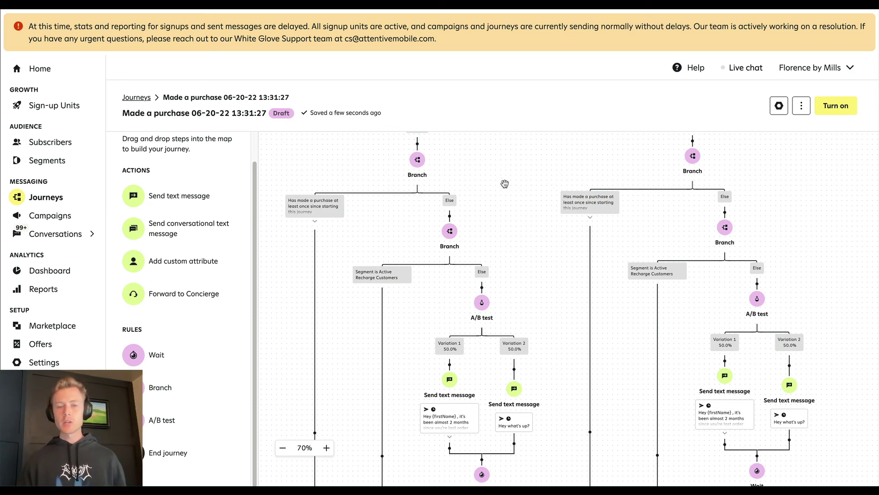
left_click_drag(505, 184, 490, 133)
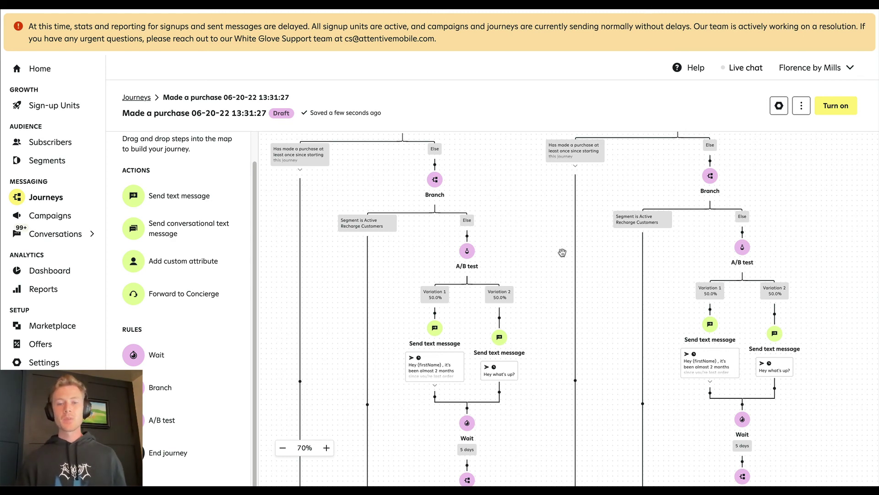
left_click_drag(564, 251, 485, 171)
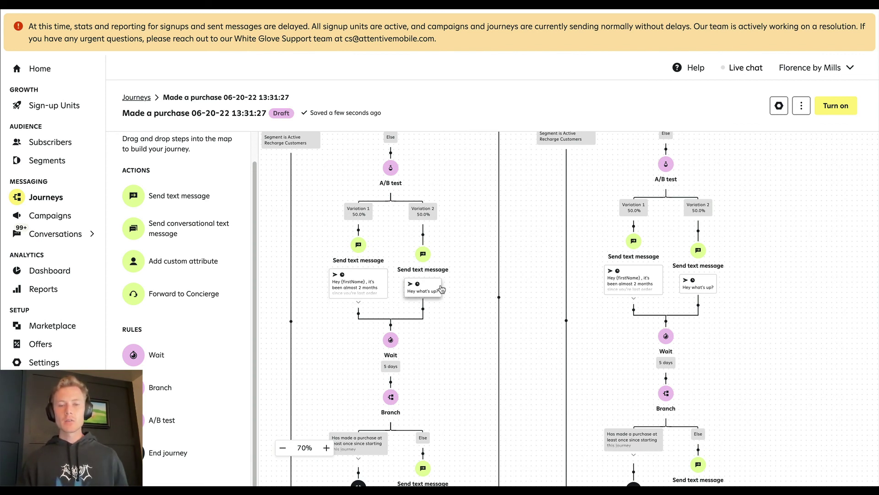
left_click(358, 283)
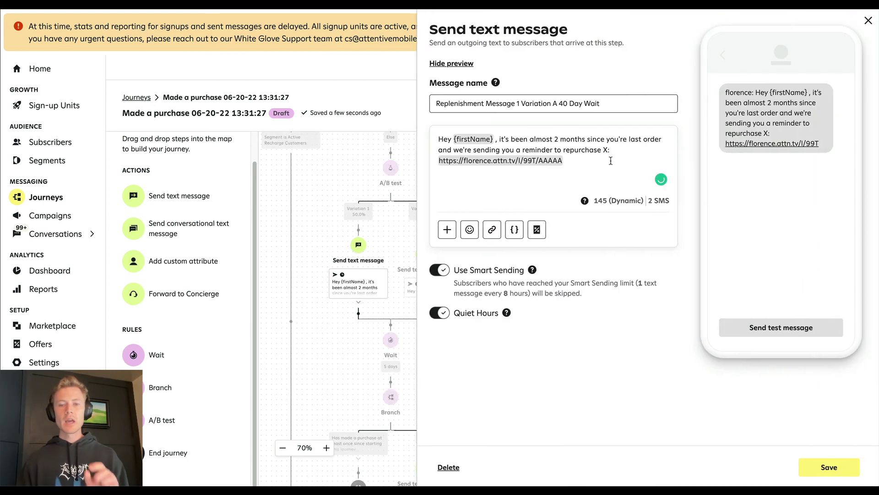
left_click(542, 103)
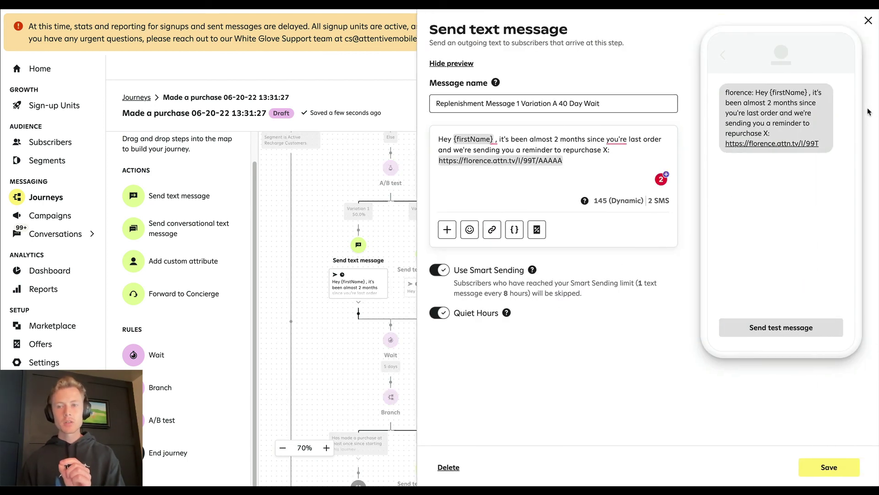
left_click(868, 21)
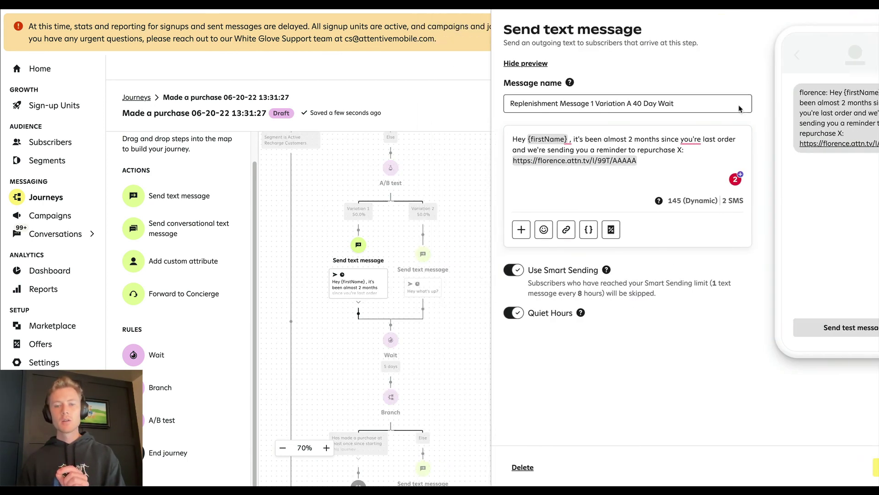
left_click(435, 284)
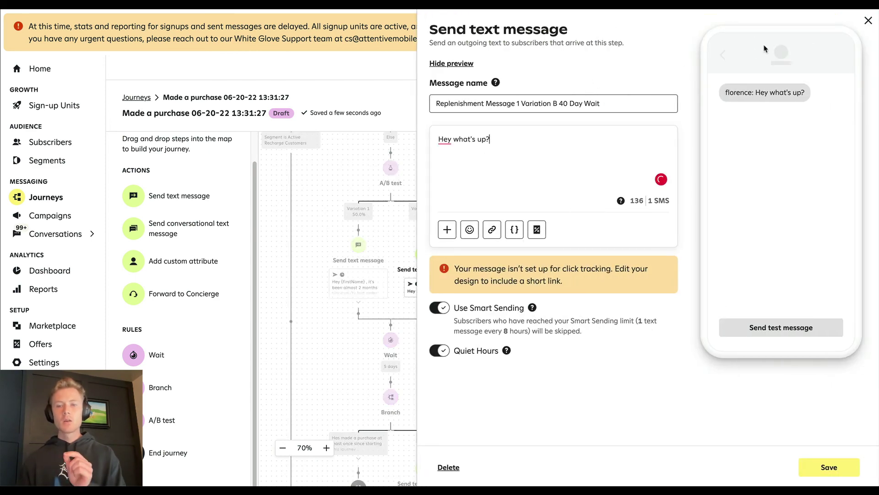
left_click(868, 20)
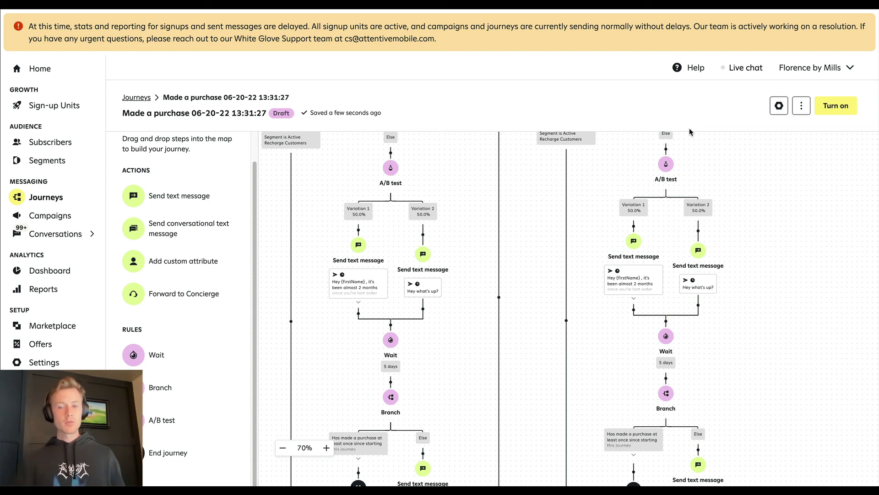
Add an End journey step at the bottom point where all paths merge
left_click_drag(769, 247, 780, 133)
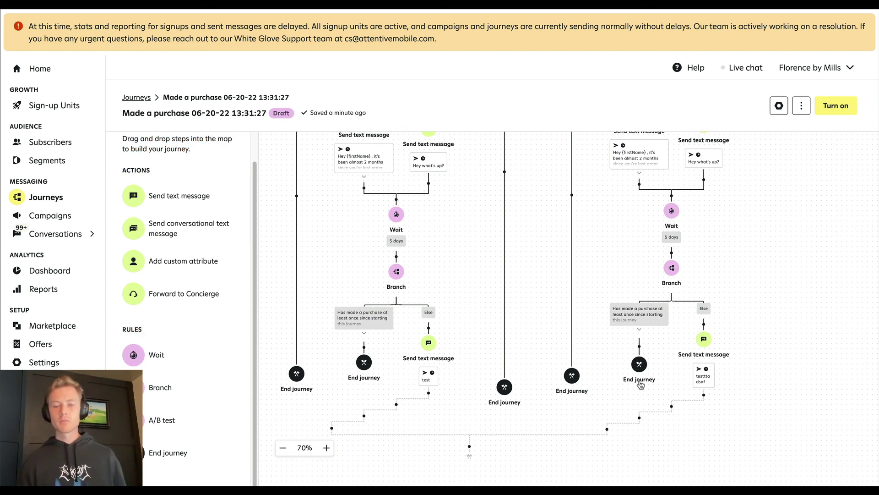
scroll(776, 293, "down", 3)
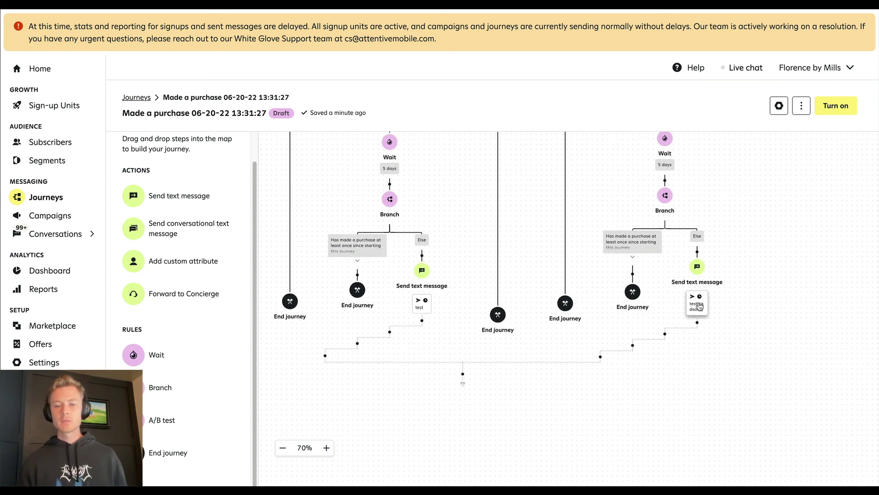
left_click(463, 377)
left_click(495, 357)
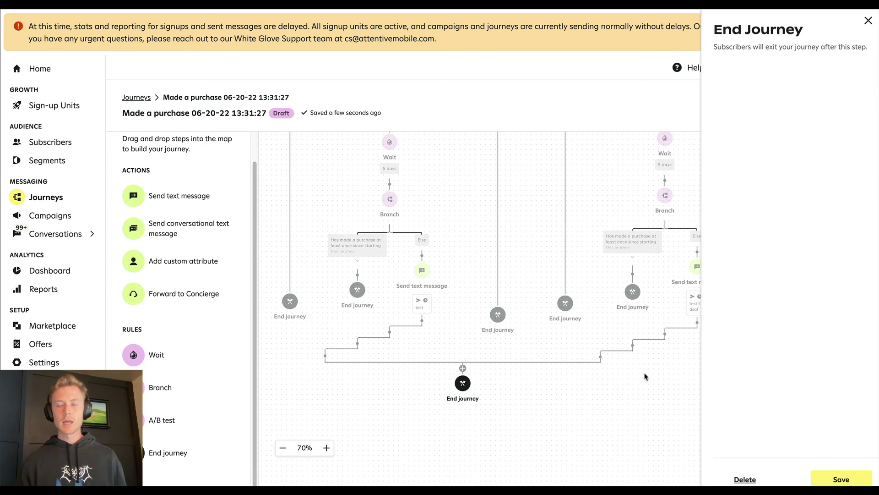
left_click(839, 477)
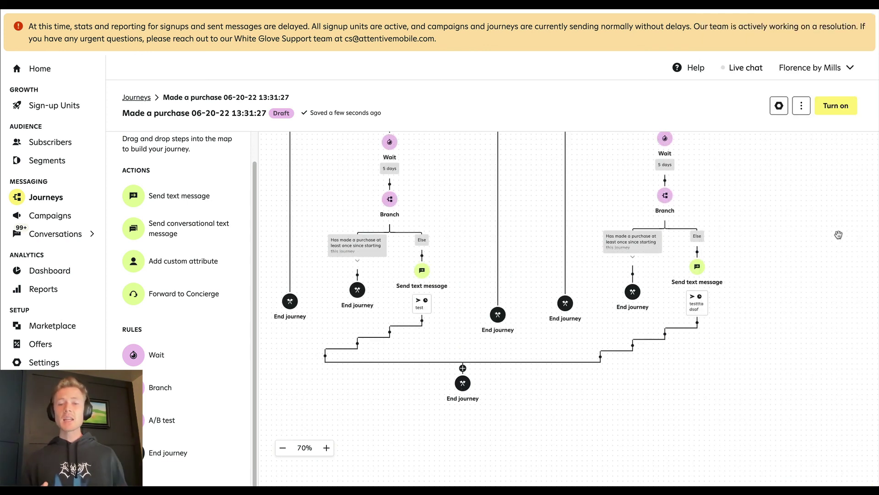
Zoom the journey map out to 50% and bring the Made a purchase trigger into view
double_click(289, 448)
scroll(432, 314, "down", 4)
scroll(458, 275, "up", 5)
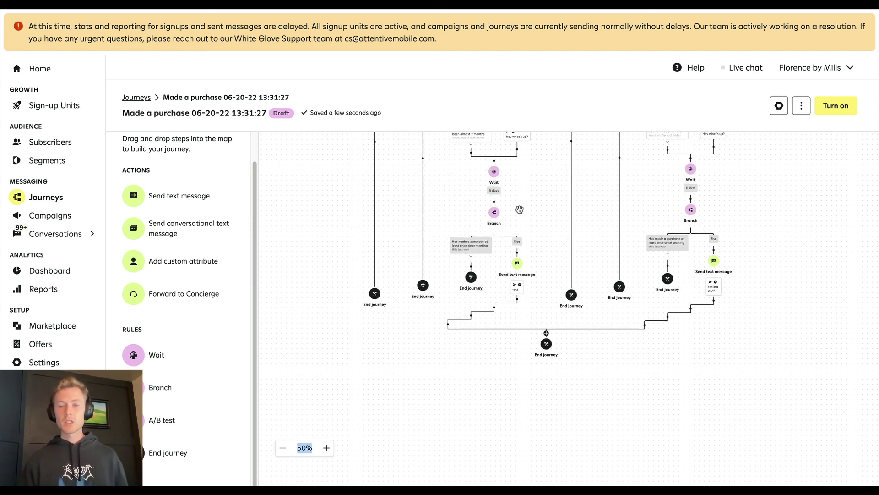
scroll(519, 209, "up", 6)
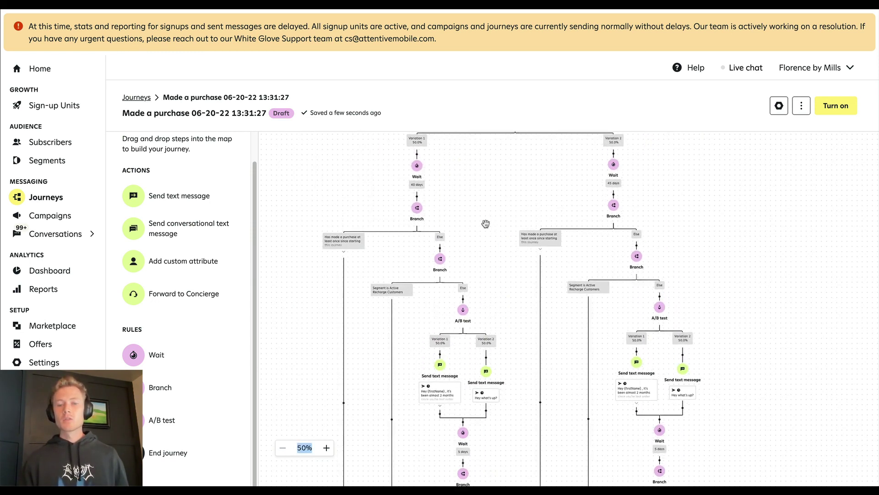
left_click_drag(485, 224, 470, 264)
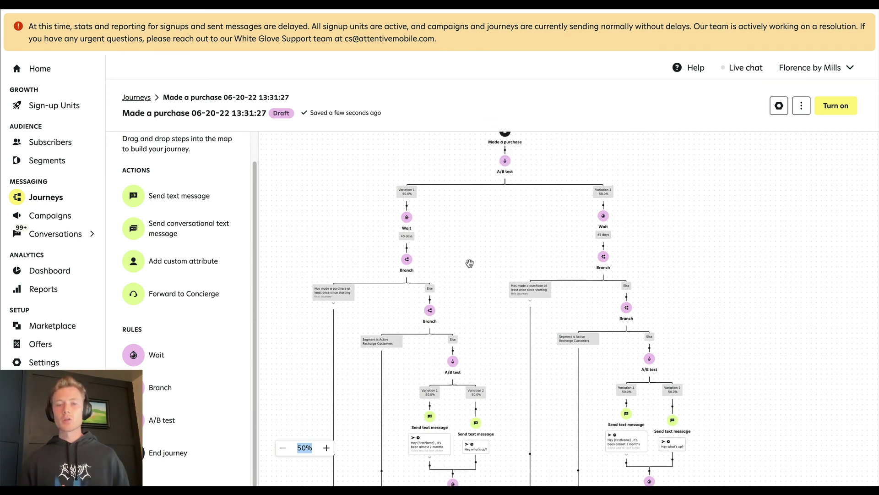